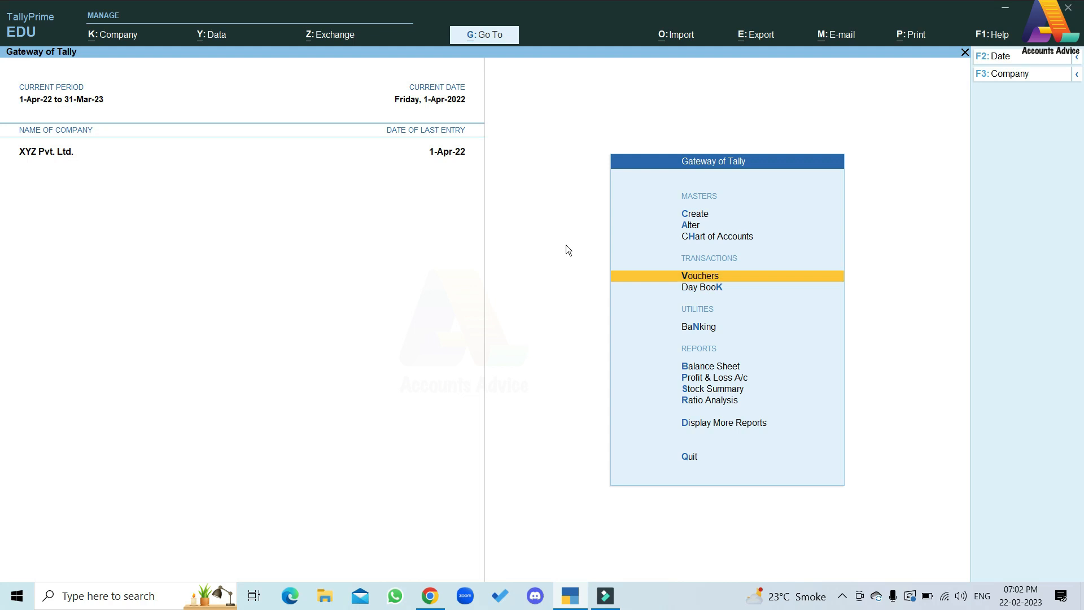
Open the Delivery Note voucher type for alteration
{"action": "key", "text": "Up"}
{"action": "key", "text": "Up"}
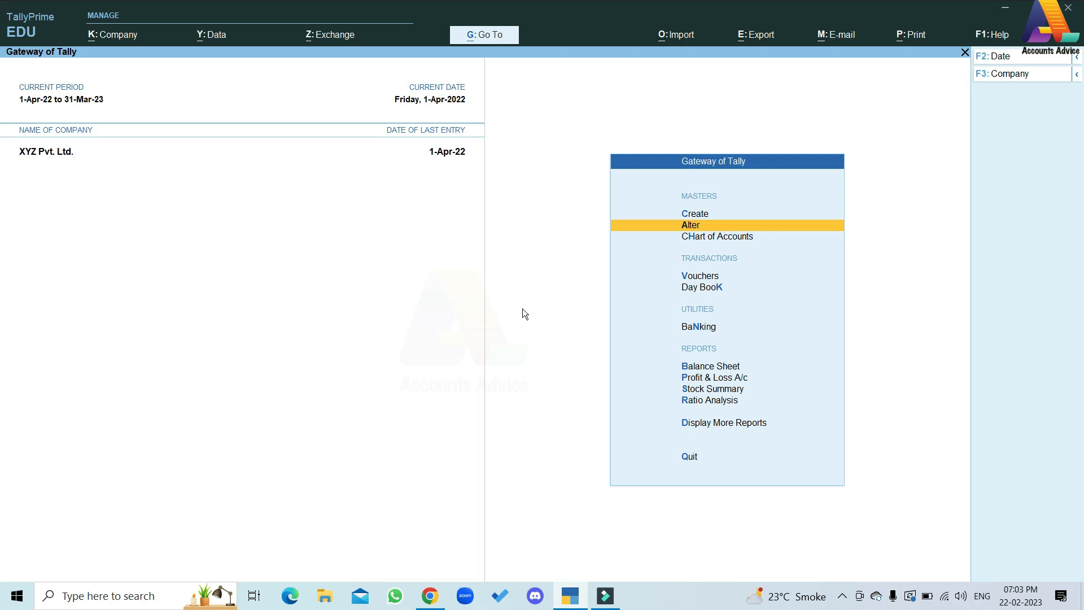
{"action": "key", "text": "Return"}
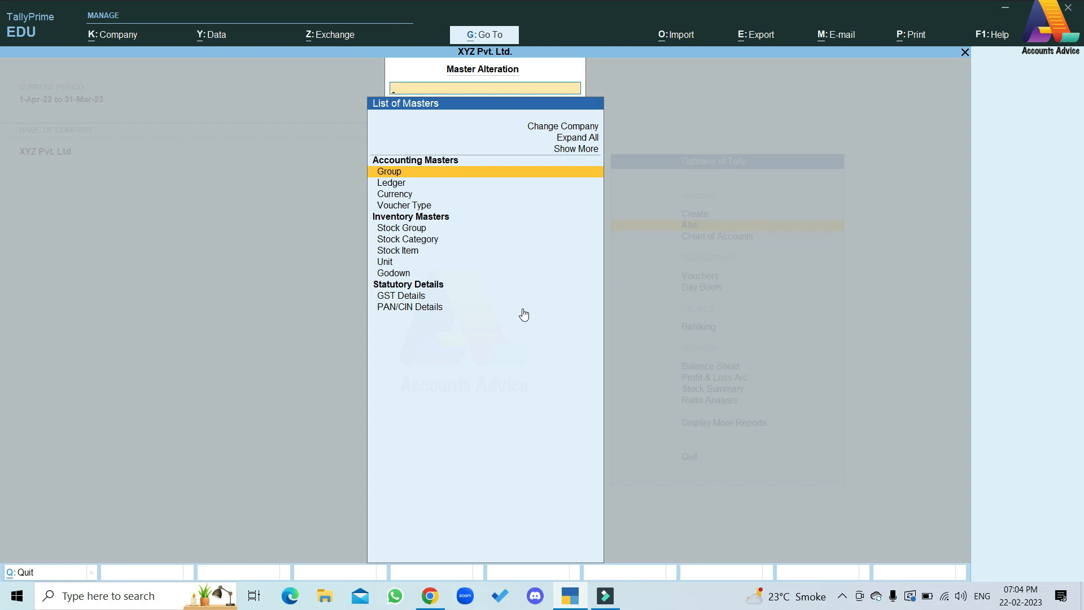
{"action": "key", "text": "Down"}
{"action": "key", "text": "Down"}
{"action": "key", "text": "Down"}
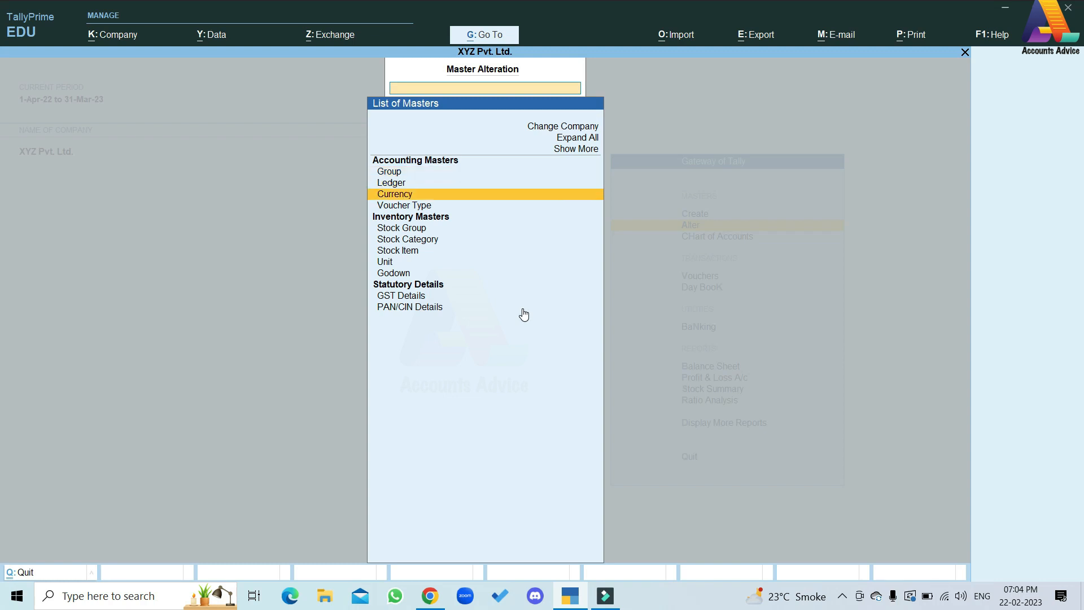
{"action": "left_click", "coordinate": [419, 208]}
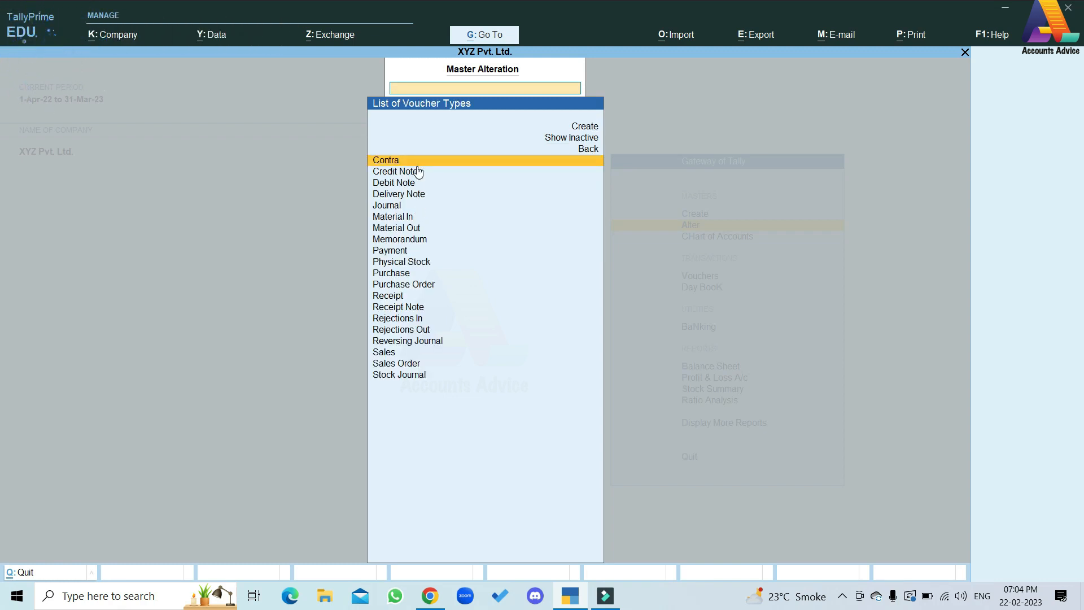
{"action": "type", "text": "Del"}
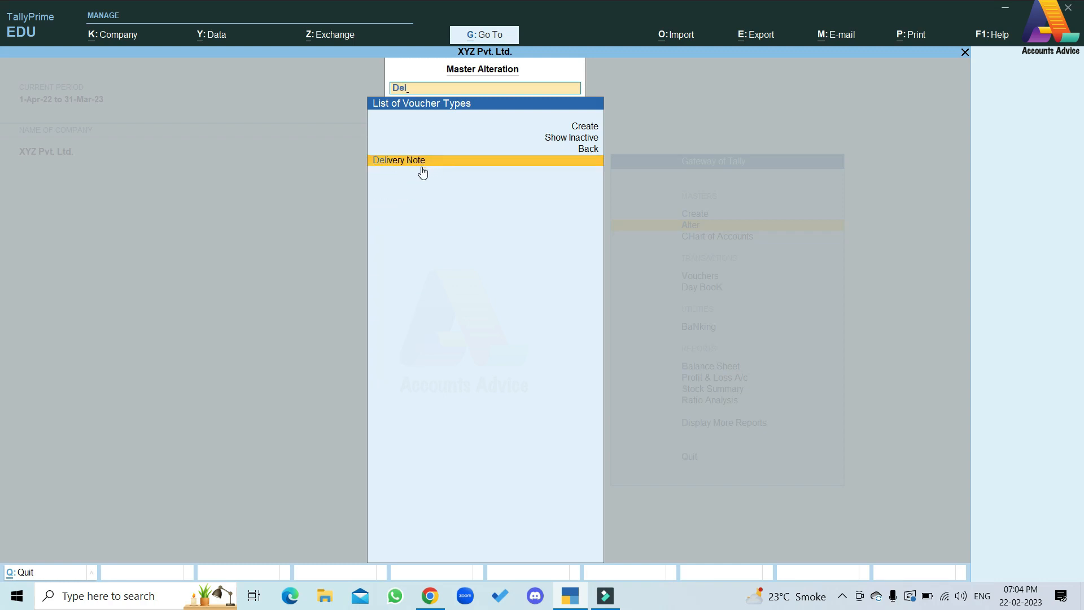
{"action": "left_click", "coordinate": [422, 168]}
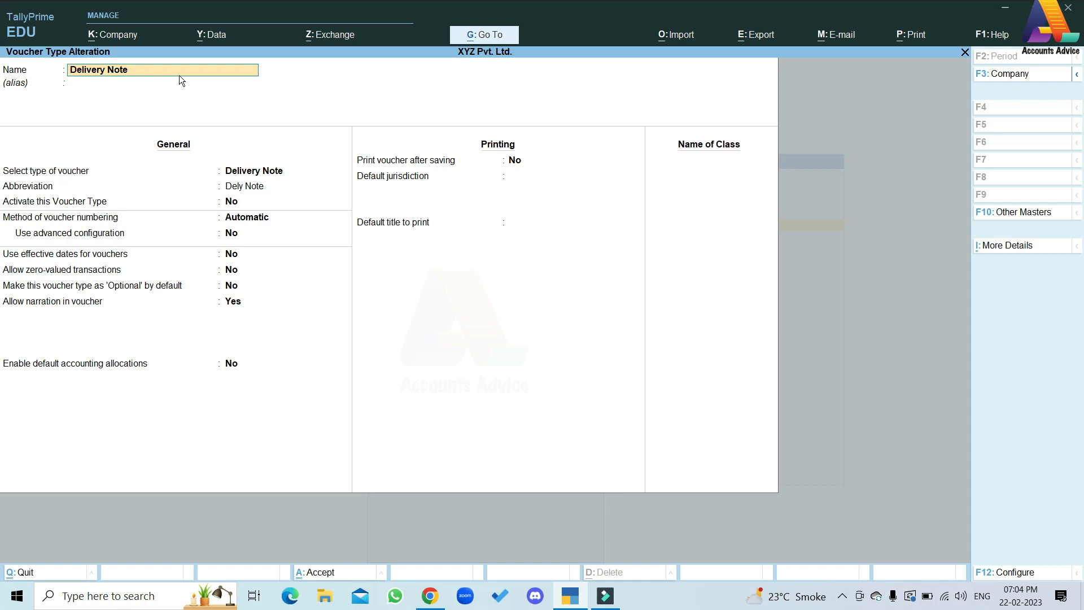
Activate the Delivery Note voucher type with Automatic numbering, save it and return to the Gateway of Tally
{"action": "key", "text": "Return"}
{"action": "key", "text": "Return"}
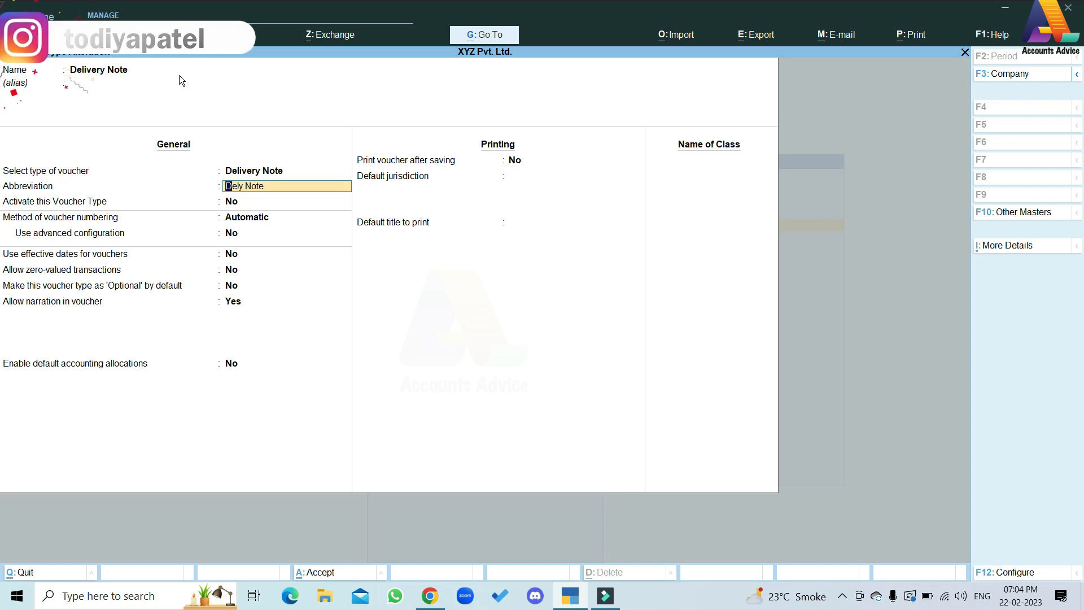
{"action": "key", "text": "Return"}
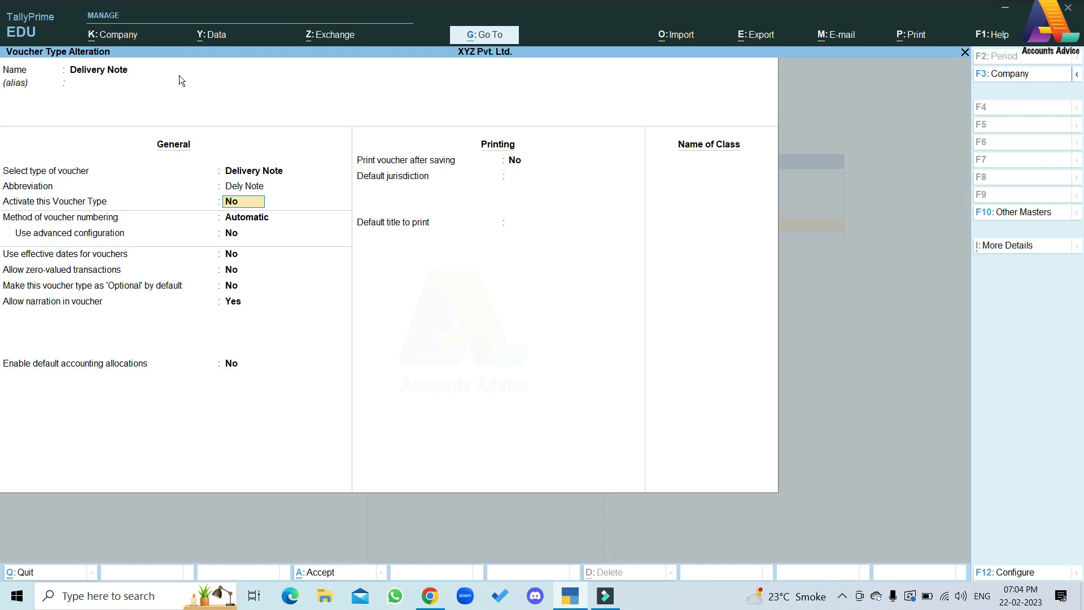
{"action": "type", "text": "y"}
{"action": "key", "text": "Return"}
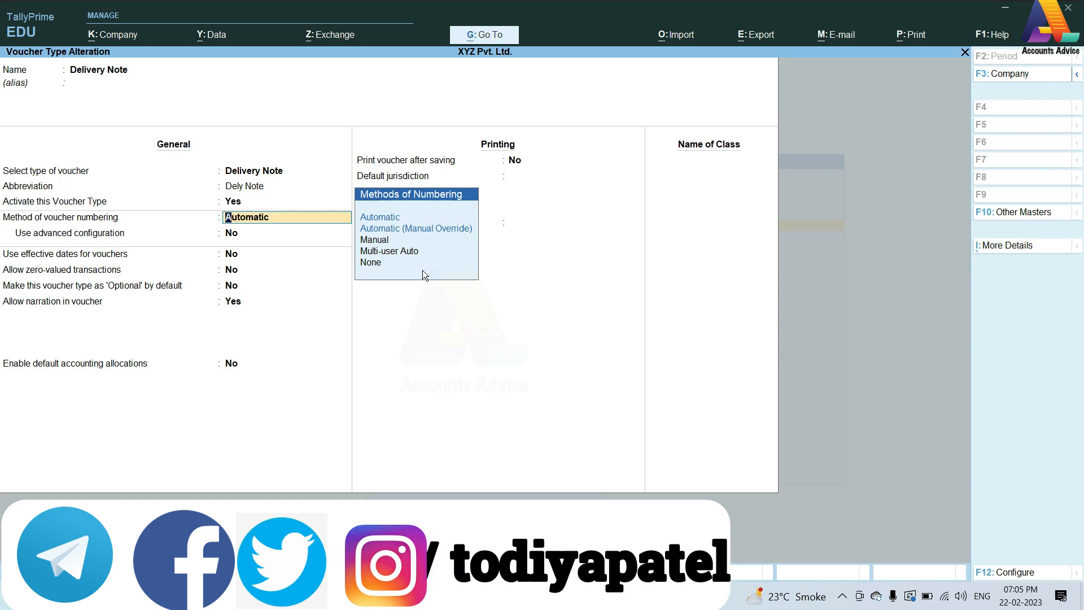
{"action": "key", "text": "Return"}
{"action": "key", "text": "Up"}
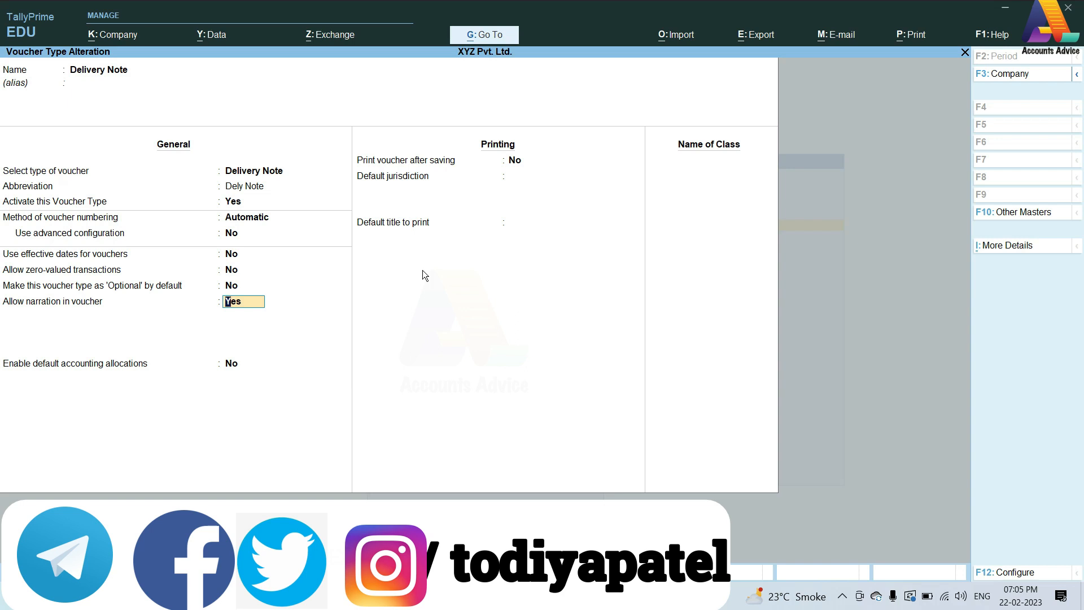
{"action": "key", "text": "Return"}
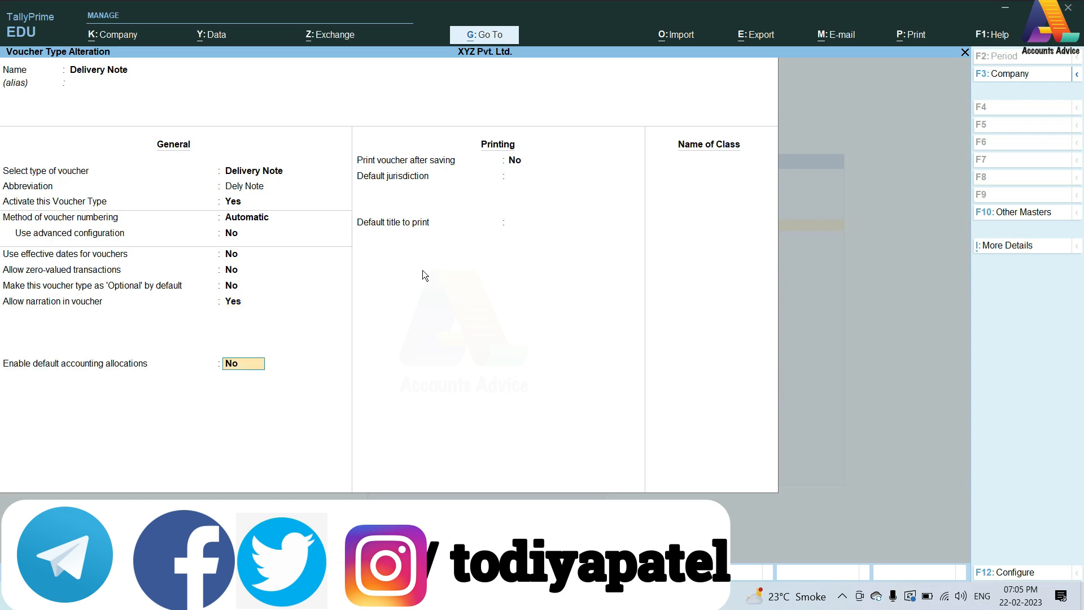
{"action": "key", "text": "ctrl+a"}
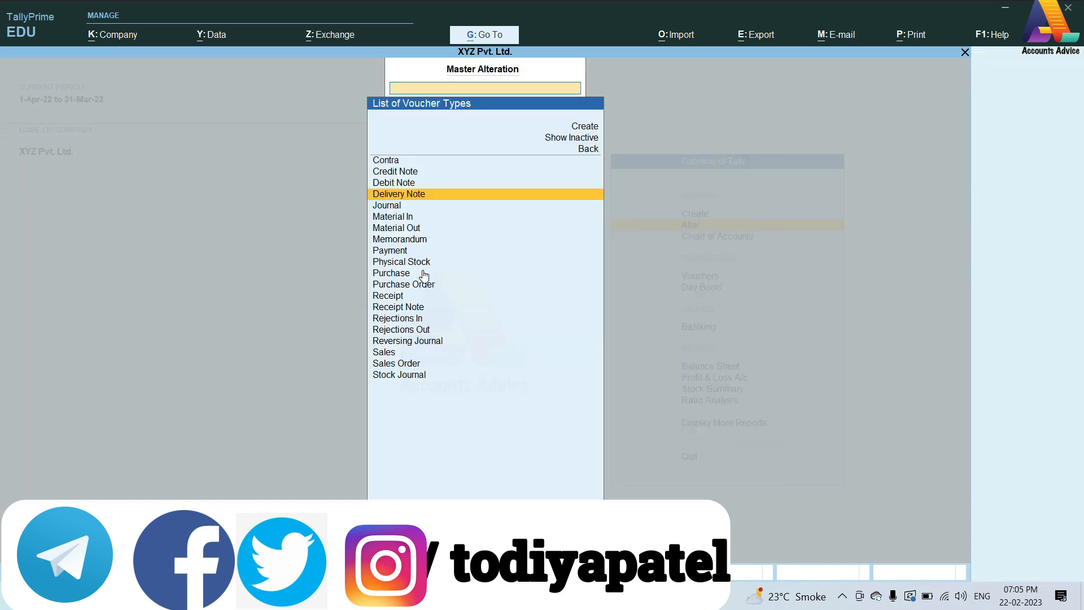
{"action": "key", "text": "Escape"}
{"action": "key", "text": "Escape"}
Open the creation form for a new stock item
{"action": "key", "text": "Up"}
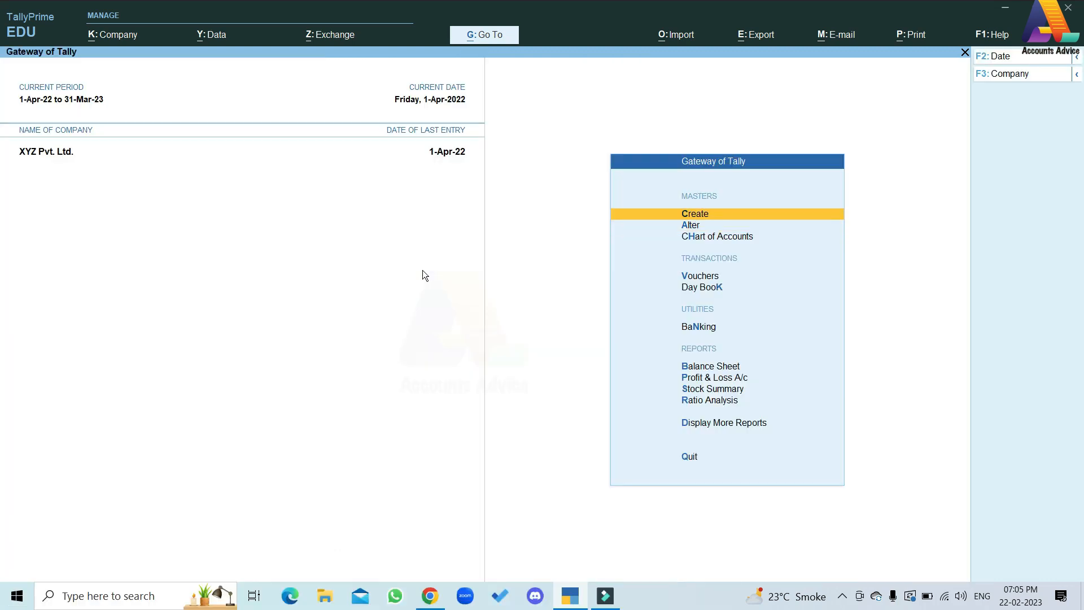
{"action": "key", "text": "Return"}
{"action": "key", "text": "Down"}
{"action": "key", "text": "Down"}
{"action": "key", "text": "Down"}
{"action": "key", "text": "Down"}
{"action": "key", "text": "Down"}
{"action": "key", "text": "Down"}
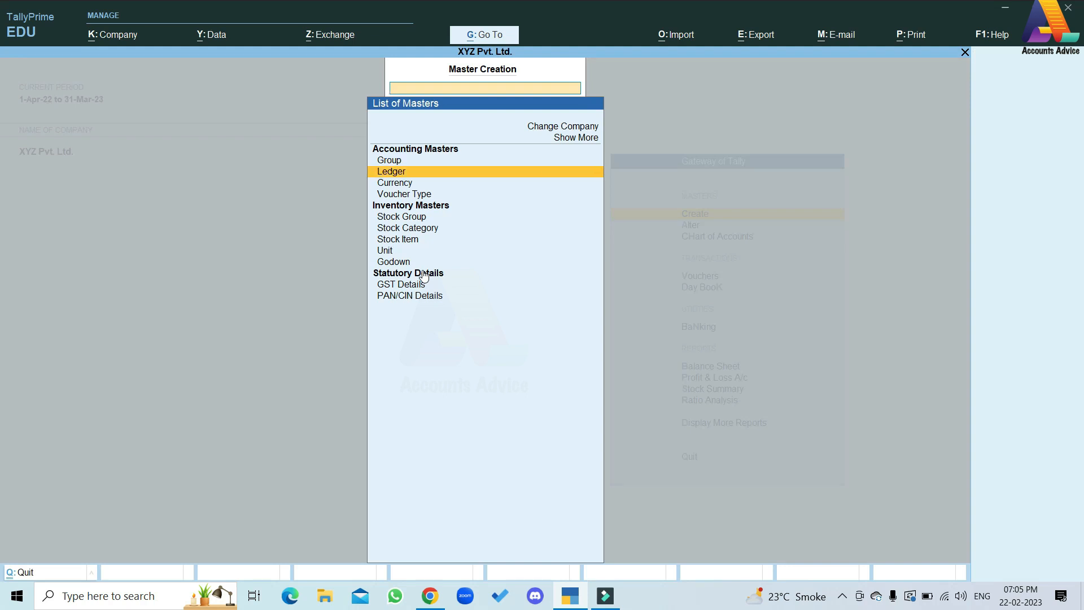
{"action": "key", "text": "Return"}
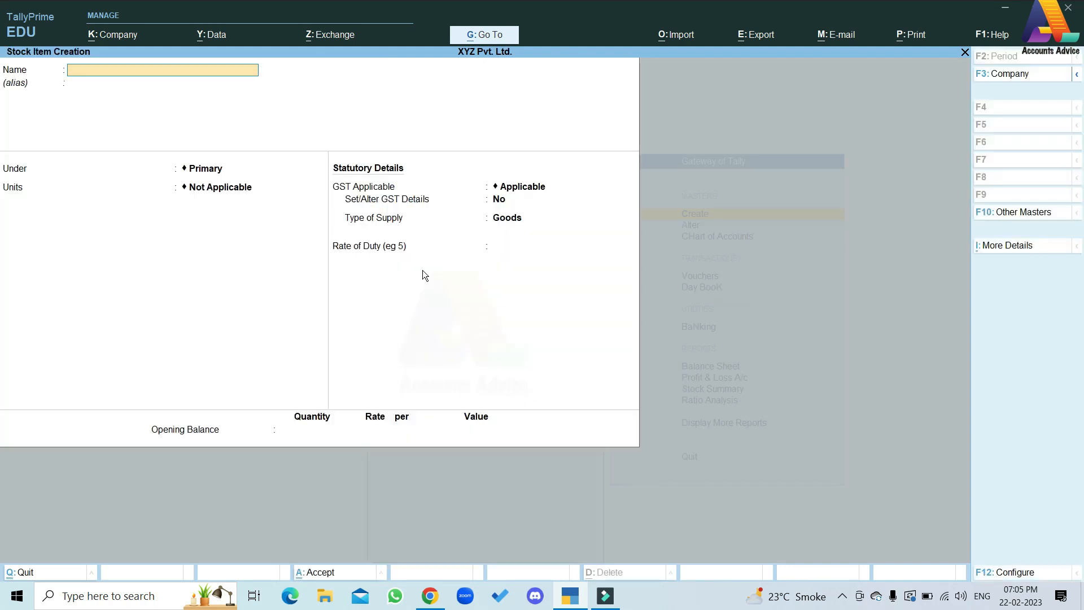
Name the stock item Machine, place it under Primary and set its unit to PCS
{"action": "type", "text": "Machine"}
{"action": "key", "text": "Return"}
{"action": "key", "text": "Return"}
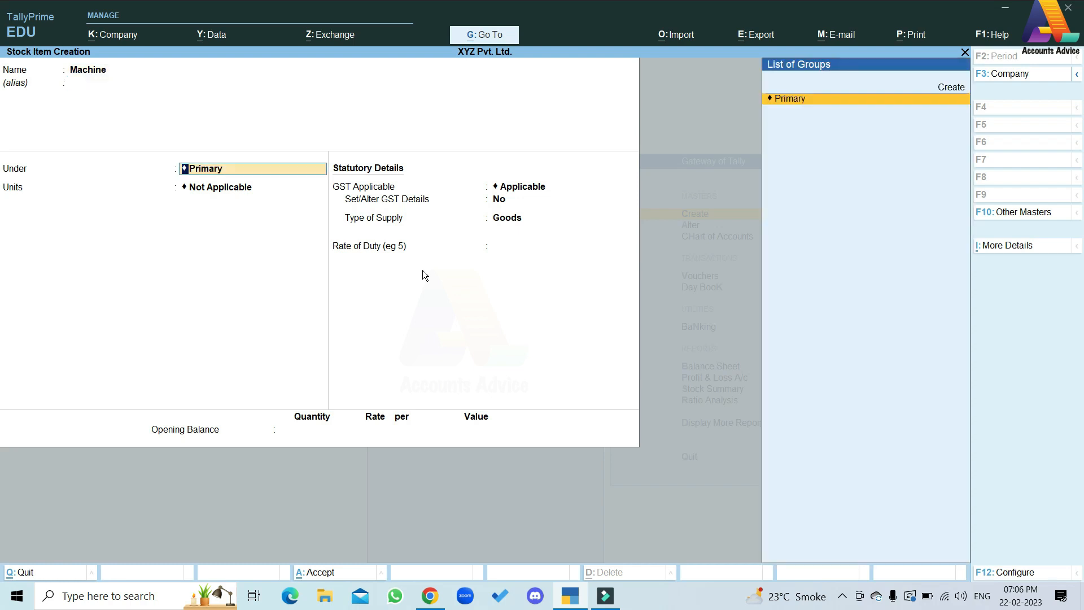
{"action": "key", "text": "Return"}
{"action": "key", "text": "Down"}
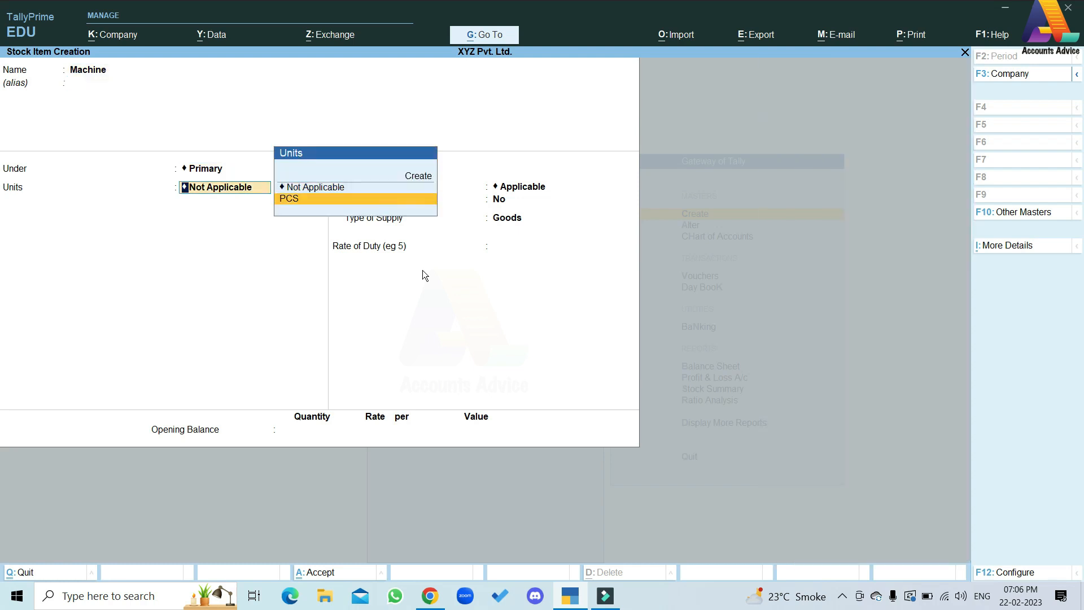
{"action": "key", "text": "Return"}
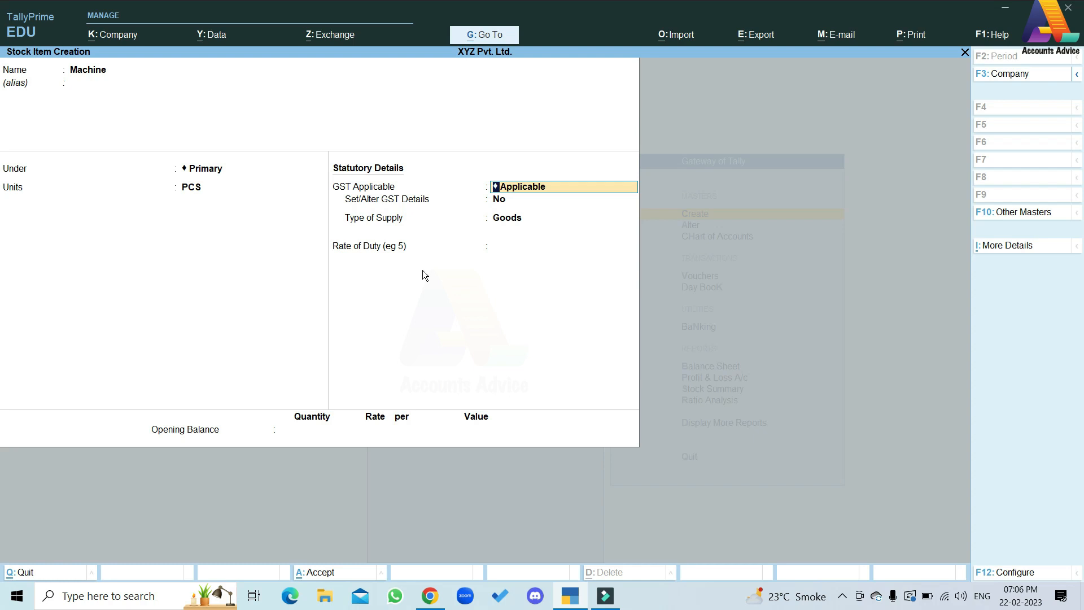
Turn on GST details for the Machine item and allow HSN/SAC details in their configuration
{"action": "key", "text": "Return"}
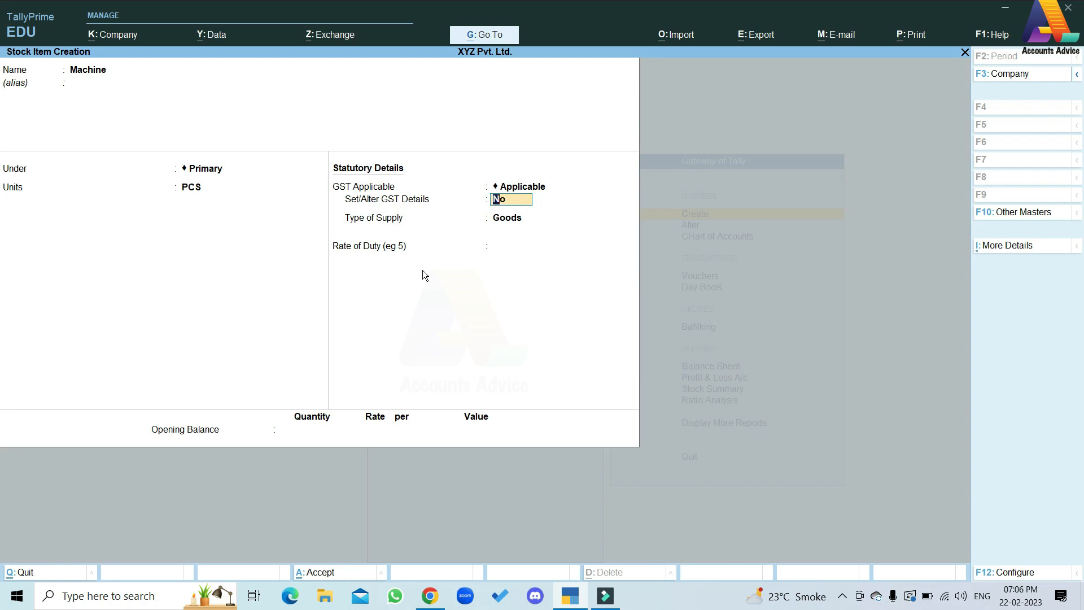
{"action": "type", "text": "y"}
{"action": "key", "text": "Return"}
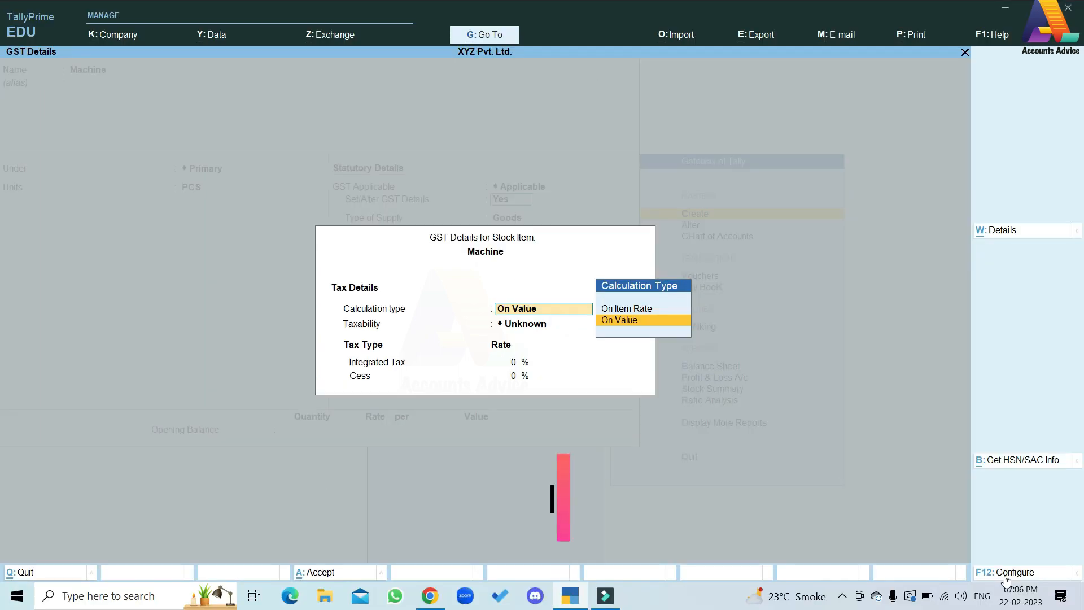
{"action": "left_click", "coordinate": [1006, 575]}
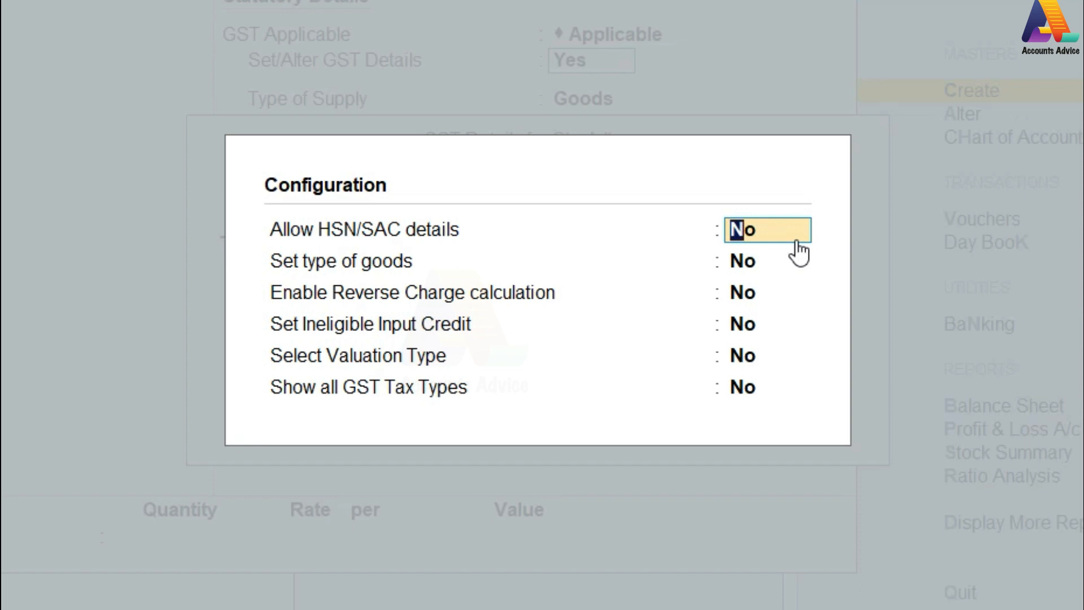
{"action": "type", "text": "y"}
{"action": "key", "text": "Return"}
{"action": "key", "text": "Return"}
{"action": "key", "text": "Return"}
{"action": "key", "text": "Return"}
{"action": "key", "text": "Return"}
{"action": "key", "text": "Return"}
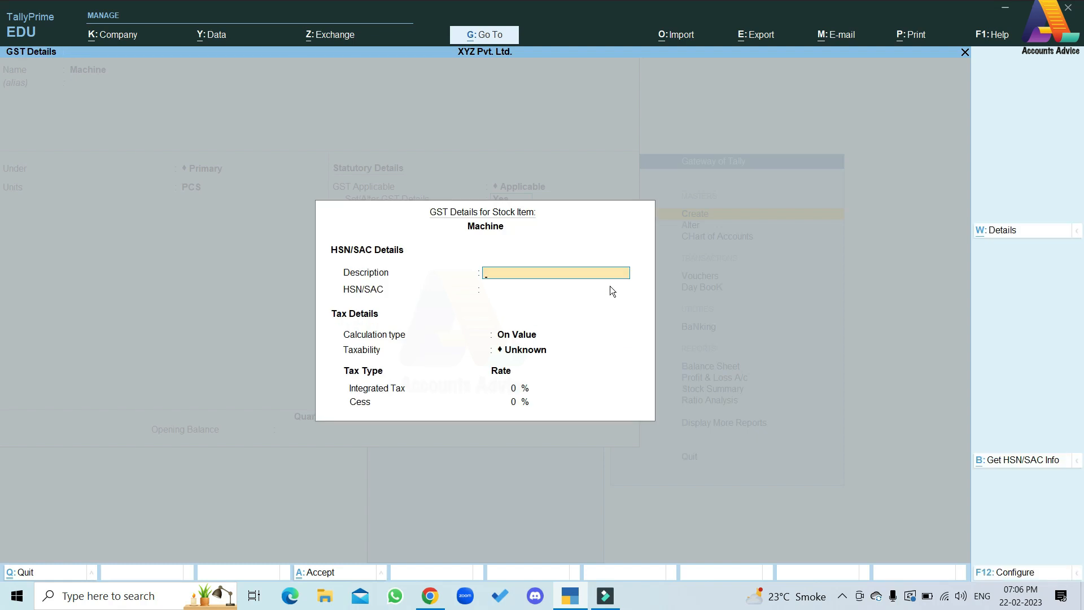
Enter HSN/SAC code 123456 for Machine and set its GST to On Value, Taxable, with 18% integrated tax
{"action": "key", "text": "Return"}
{"action": "type", "text": "123456"}
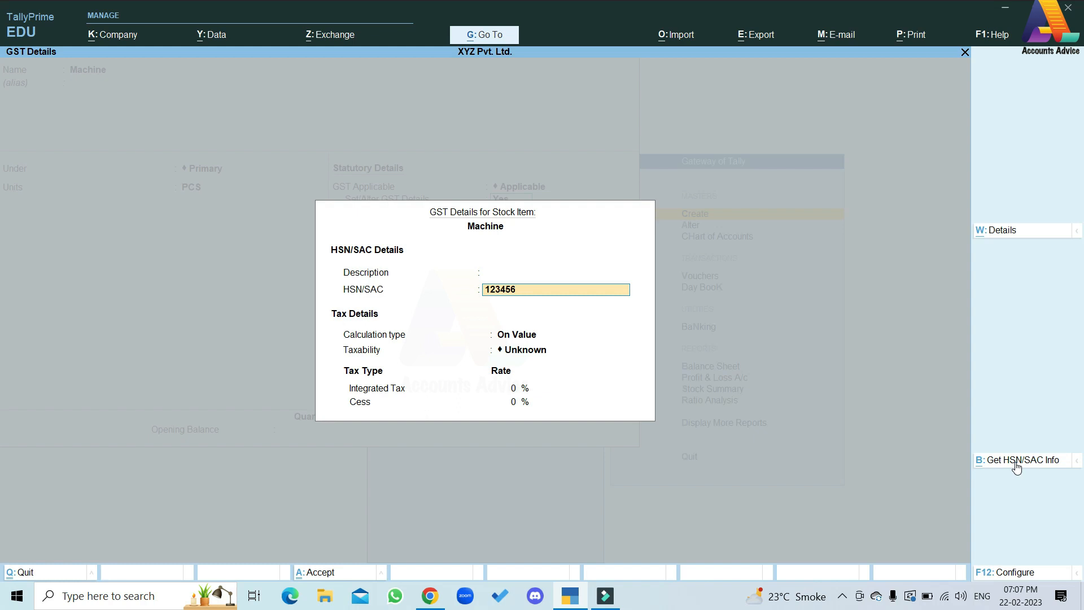
{"action": "key", "text": "Return"}
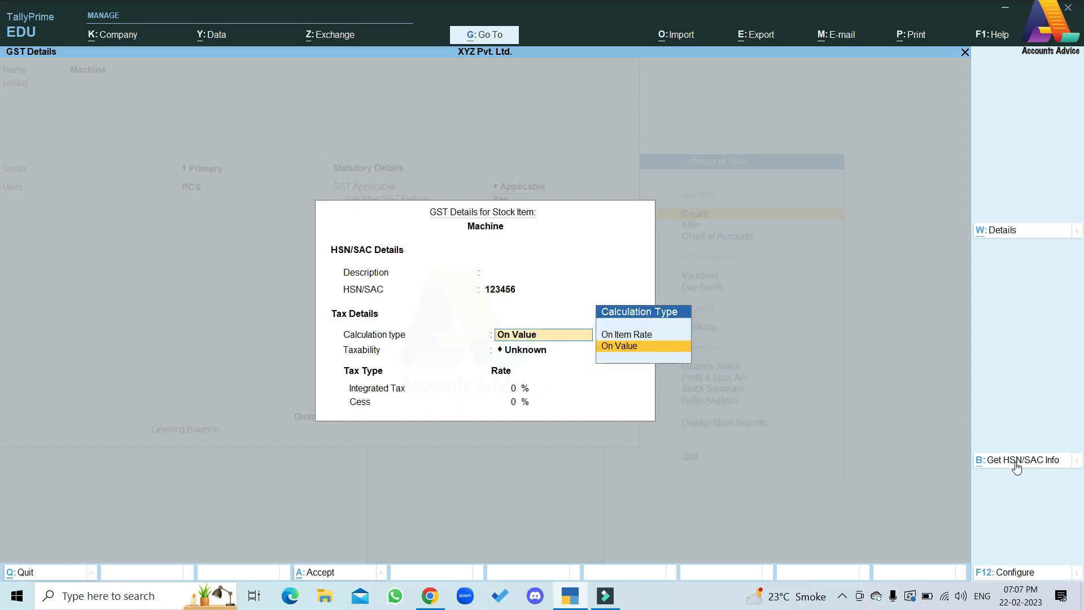
{"action": "key", "text": "Return"}
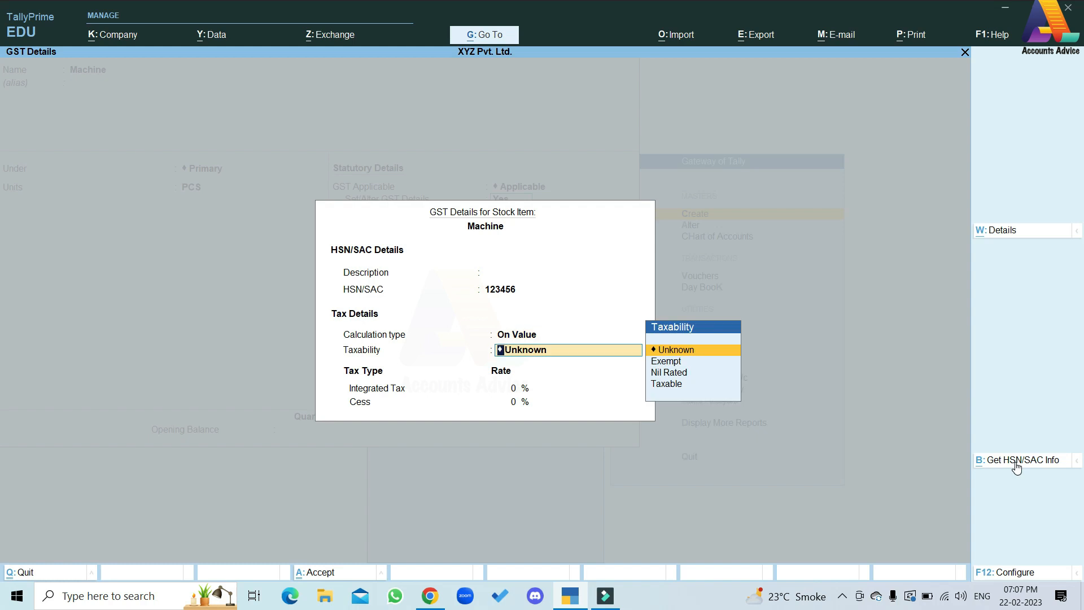
{"action": "key", "text": "Down"}
{"action": "key", "text": "Down"}
{"action": "key", "text": "Down"}
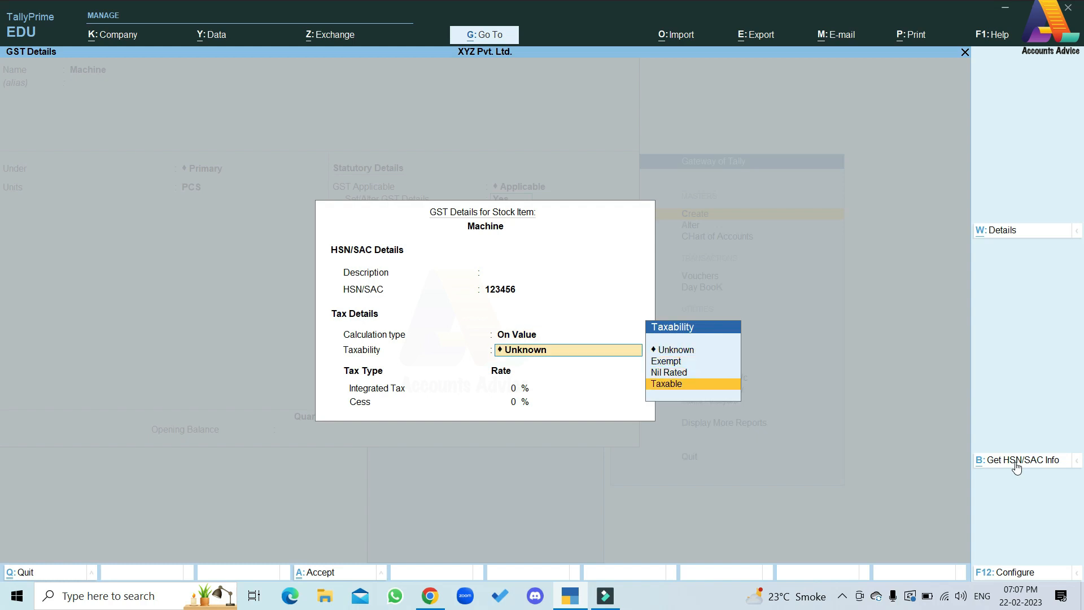
{"action": "key", "text": "Return"}
{"action": "type", "text": "18"}
{"action": "key", "text": "Return"}
{"action": "key", "text": "Return"}
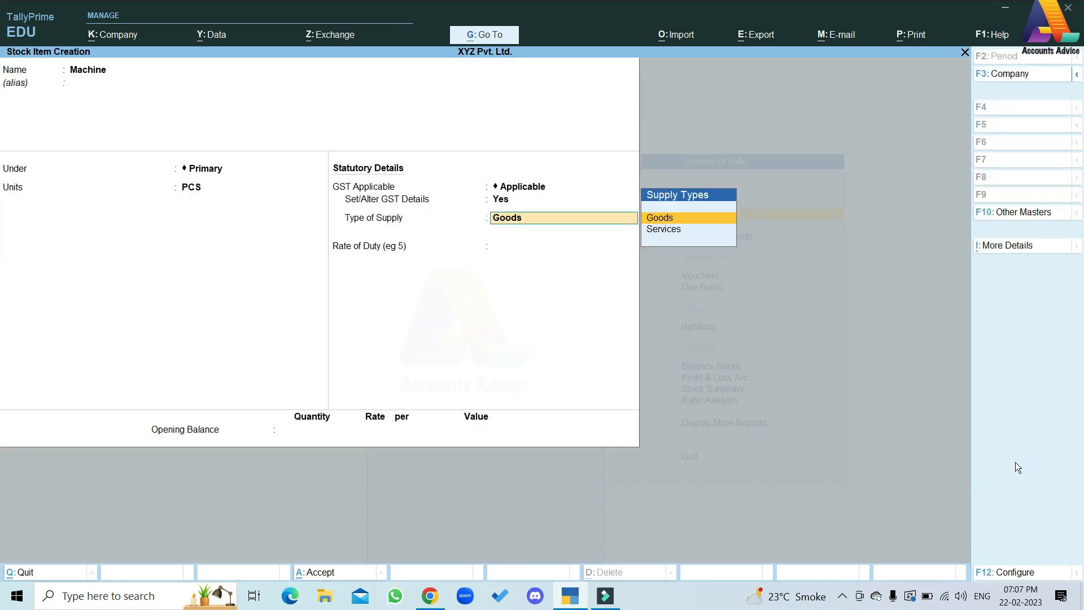
Keep Goods as the type of supply, save the Machine stock item and return to the Gateway of Tally
{"action": "key", "text": "Return"}
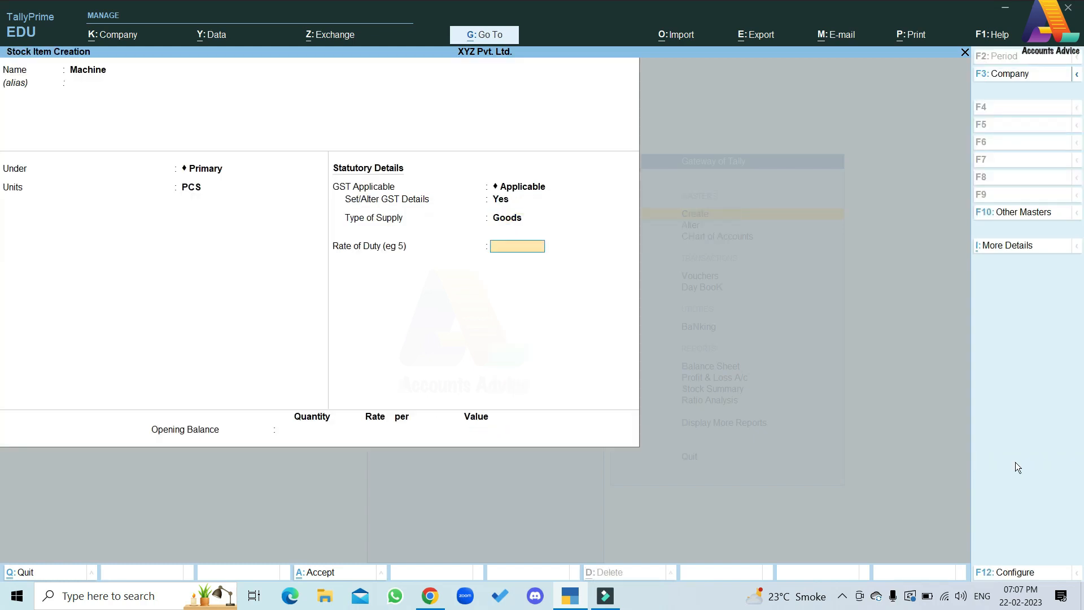
{"action": "key", "text": "ctrl+a"}
{"action": "key", "text": "Escape"}
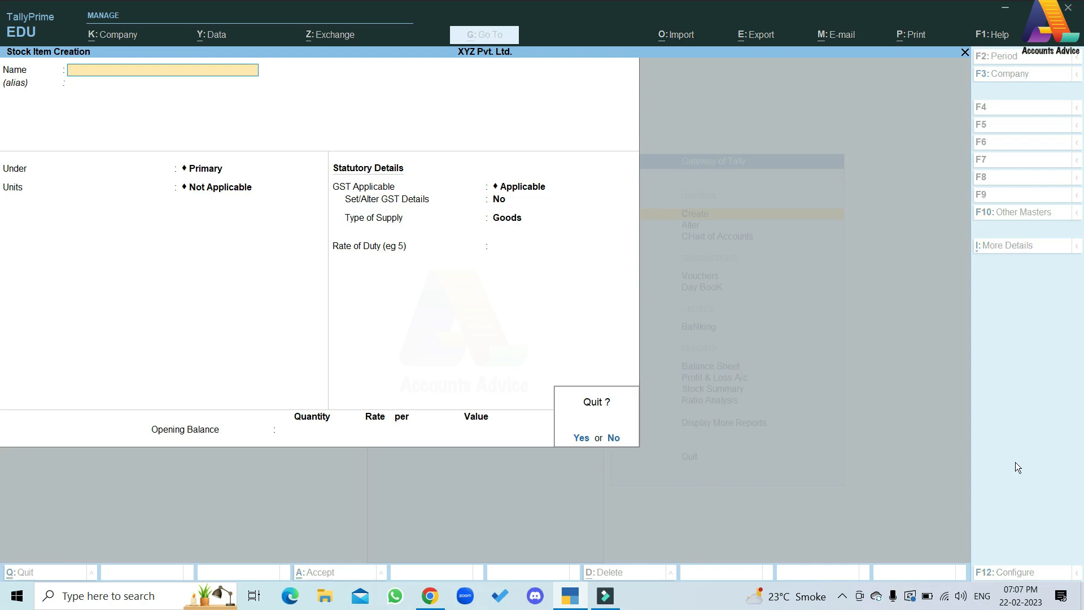
{"action": "key", "text": "Return"}
{"action": "key", "text": "Escape"}
Start a Delivery Note voucher and choose the debtor's ledger marked Dr as the party account
{"action": "key", "text": "Down"}
{"action": "key", "text": "Down"}
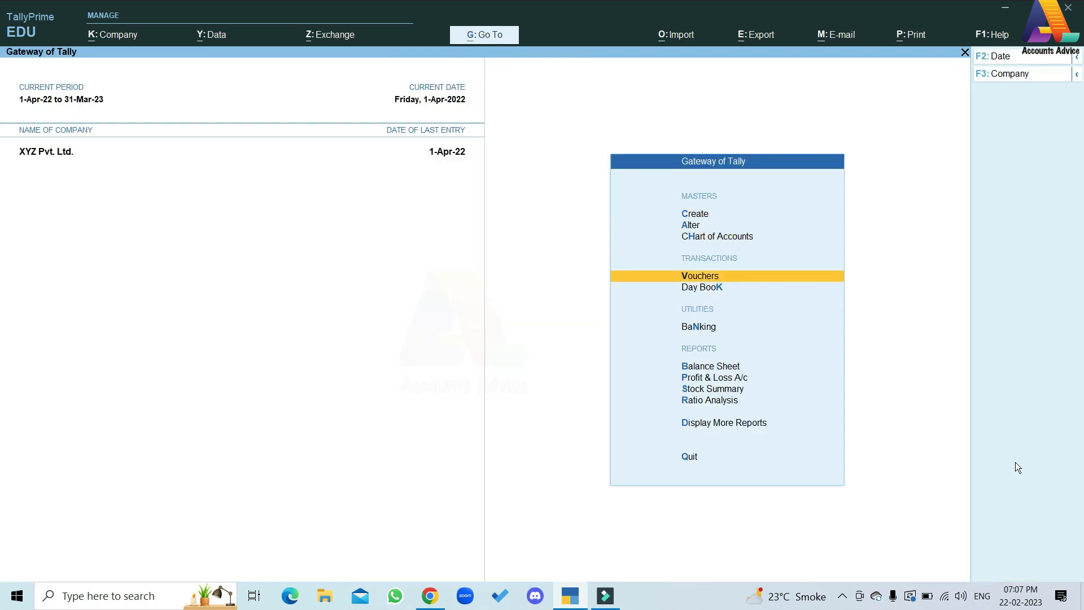
{"action": "key", "text": "Return"}
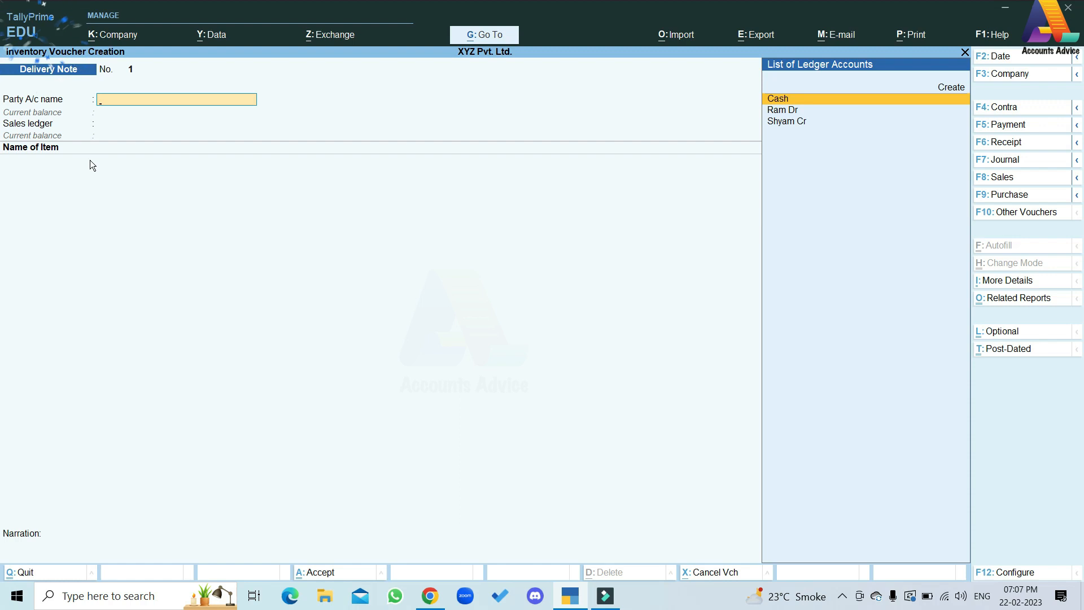
{"action": "left_click", "coordinate": [990, 212]}
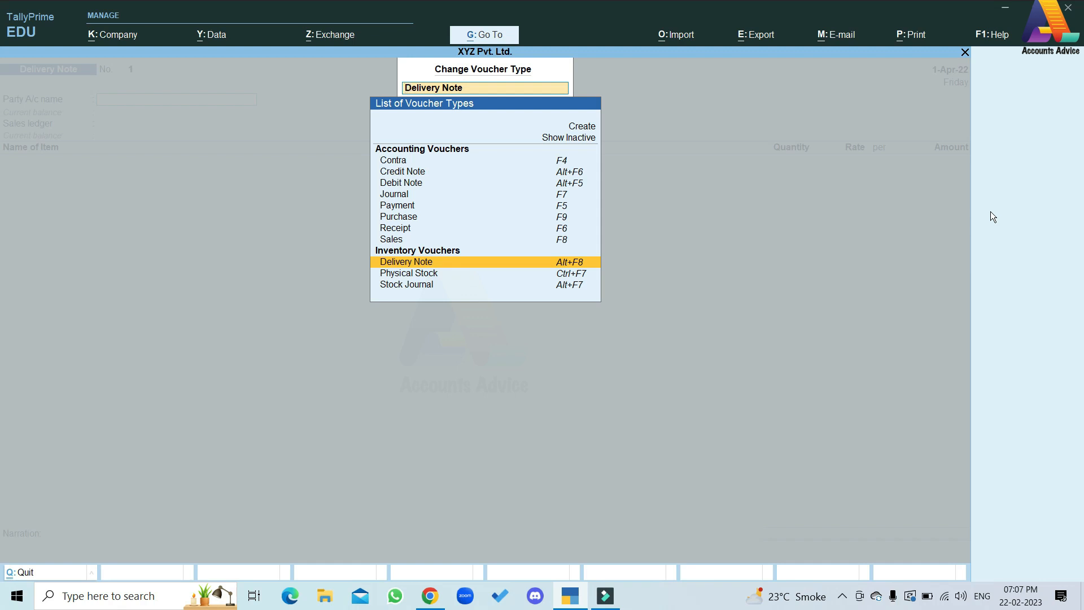
{"action": "key", "text": "Return"}
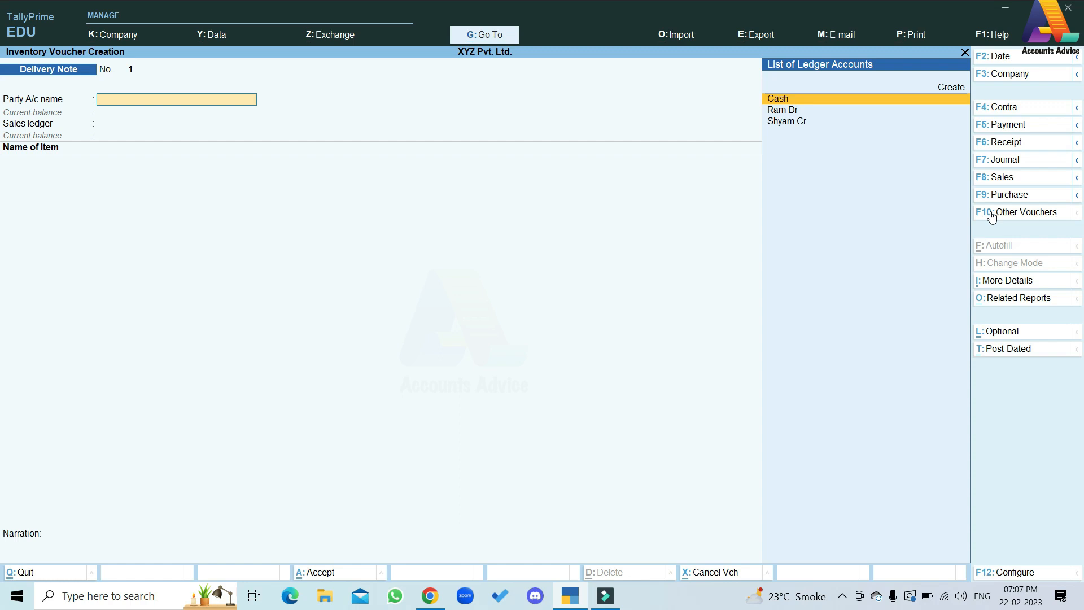
{"action": "key", "text": "Down"}
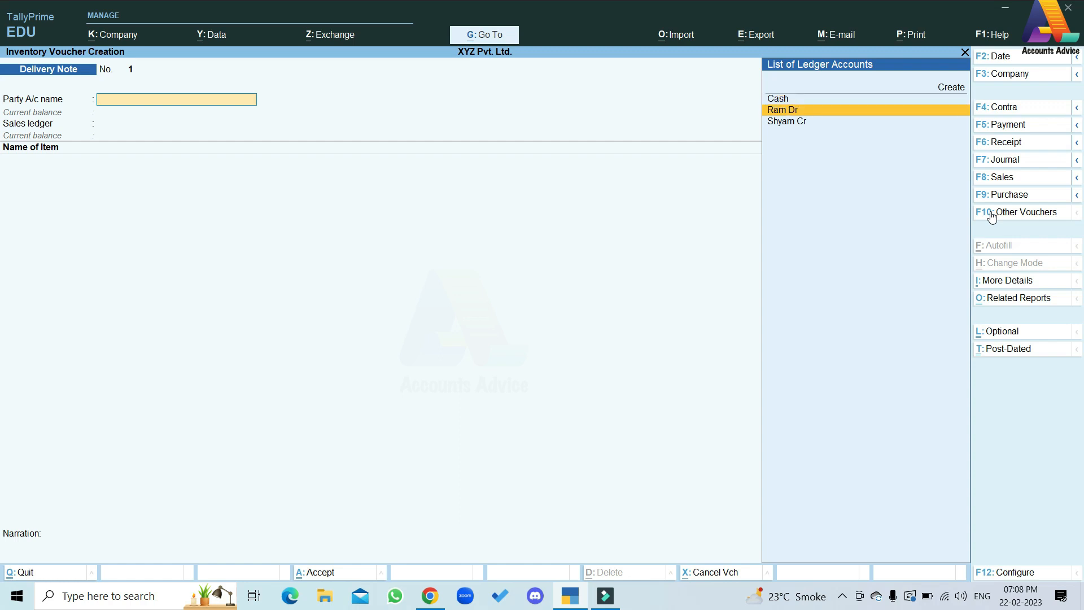
{"action": "key", "text": "Return"}
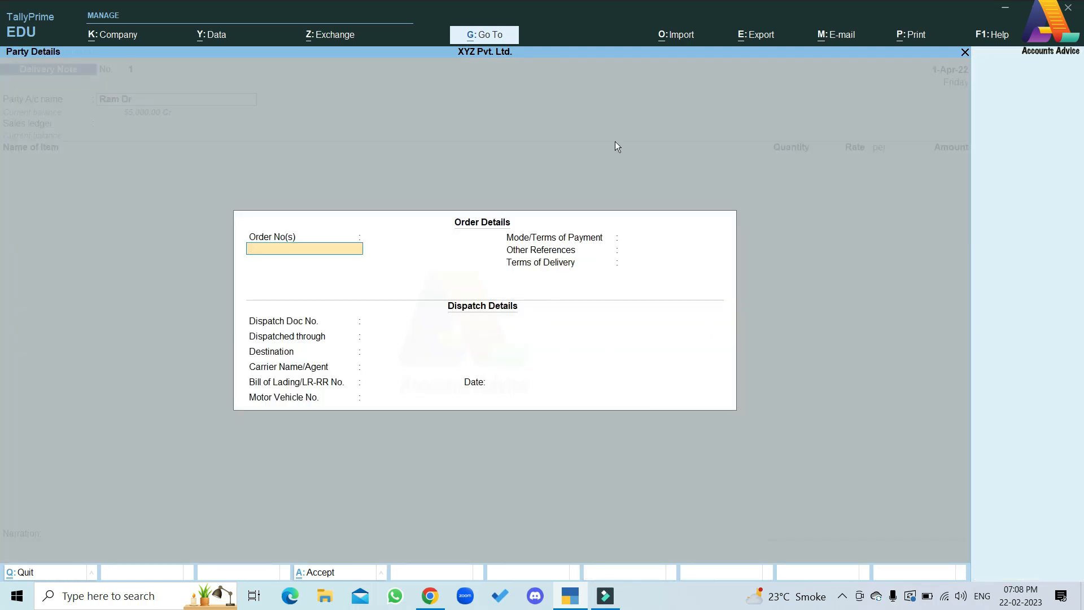
Accept the party details with order and dispatch details left blank, and use Sales as the sales ledger
{"action": "key", "text": "Escape"}
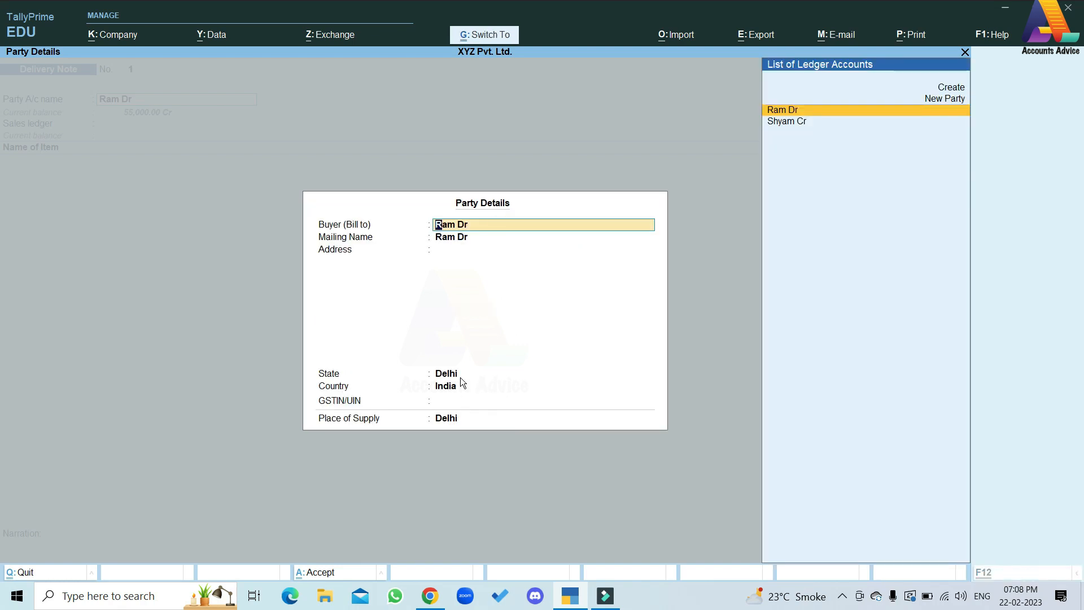
{"action": "key", "text": "ctrl+a"}
{"action": "key", "text": "Return"}
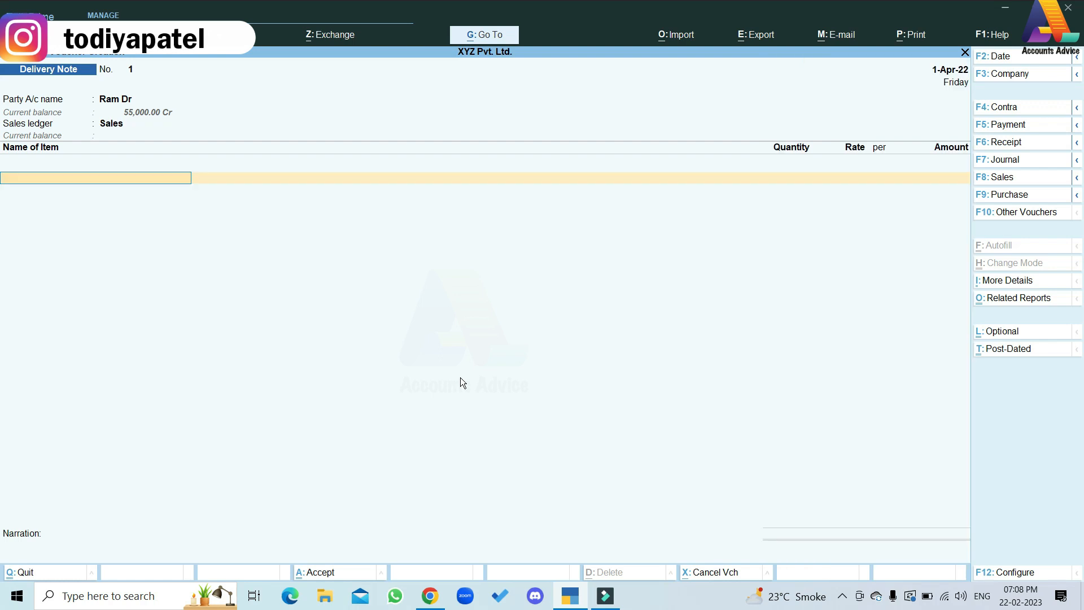
Add 2 PCS of Machine at a rate of 15,000 under tracking number 1, and end the item list
{"action": "type", "text": "mac"}
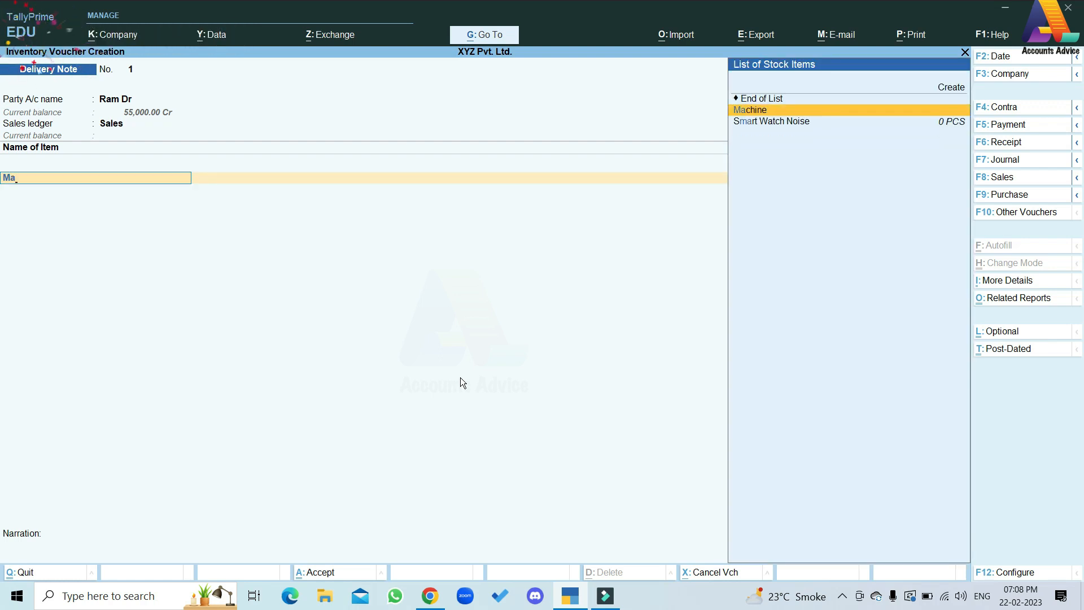
{"action": "key", "text": "Return"}
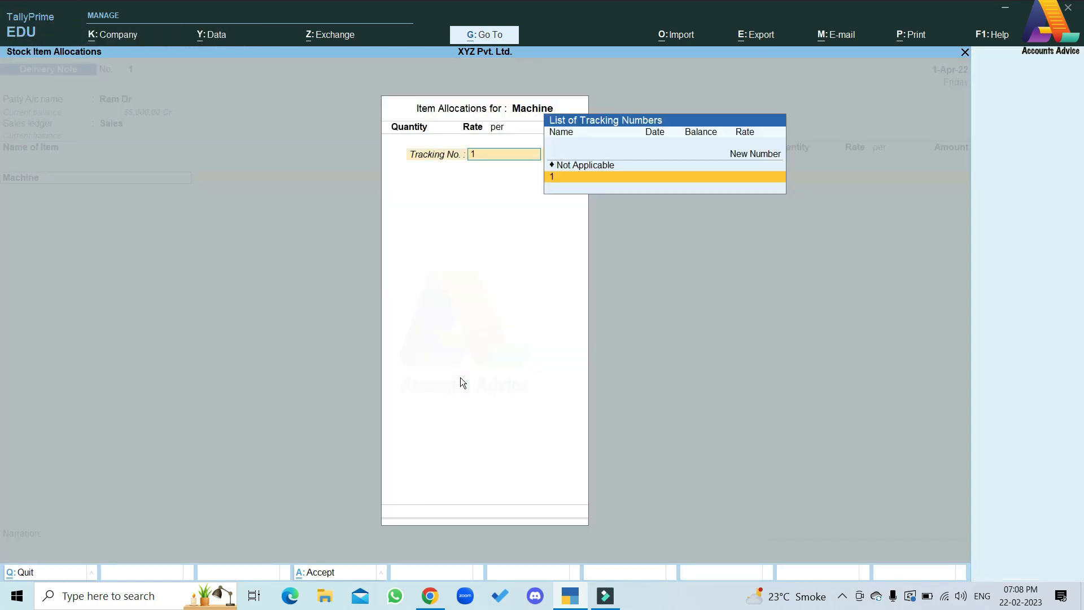
{"action": "key", "text": "Return"}
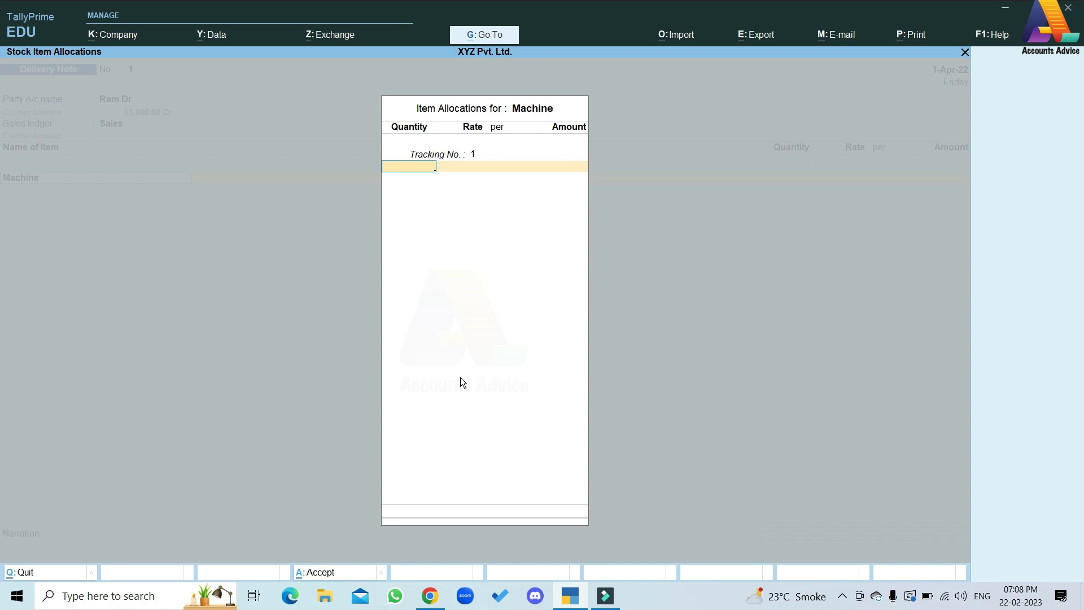
{"action": "type", "text": "2"}
{"action": "key", "text": "Return"}
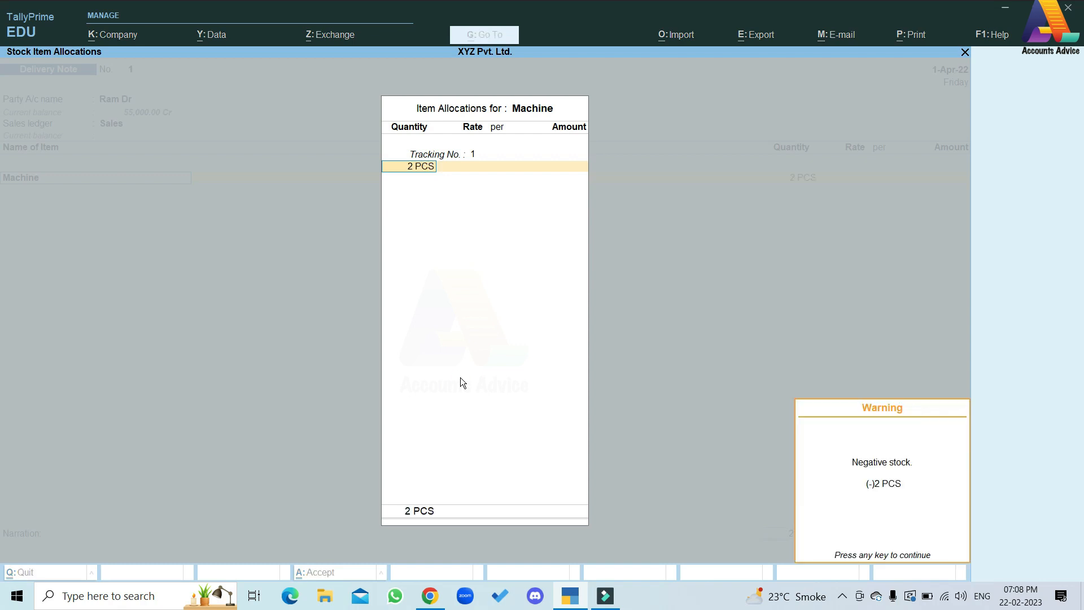
{"action": "key", "text": "Return"}
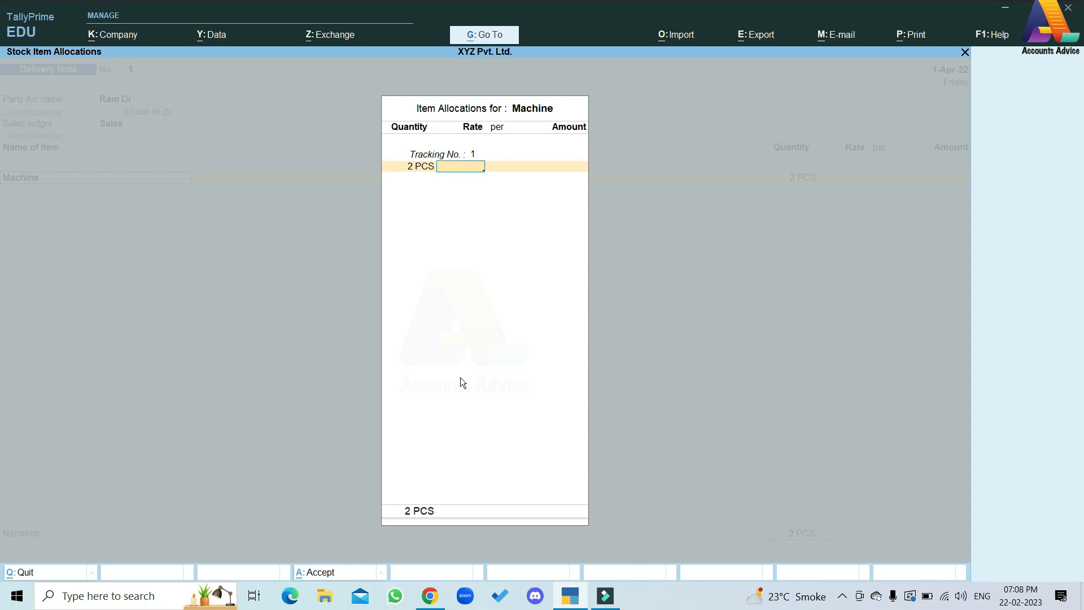
{"action": "type", "text": "15,000"}
{"action": "key", "text": "Return"}
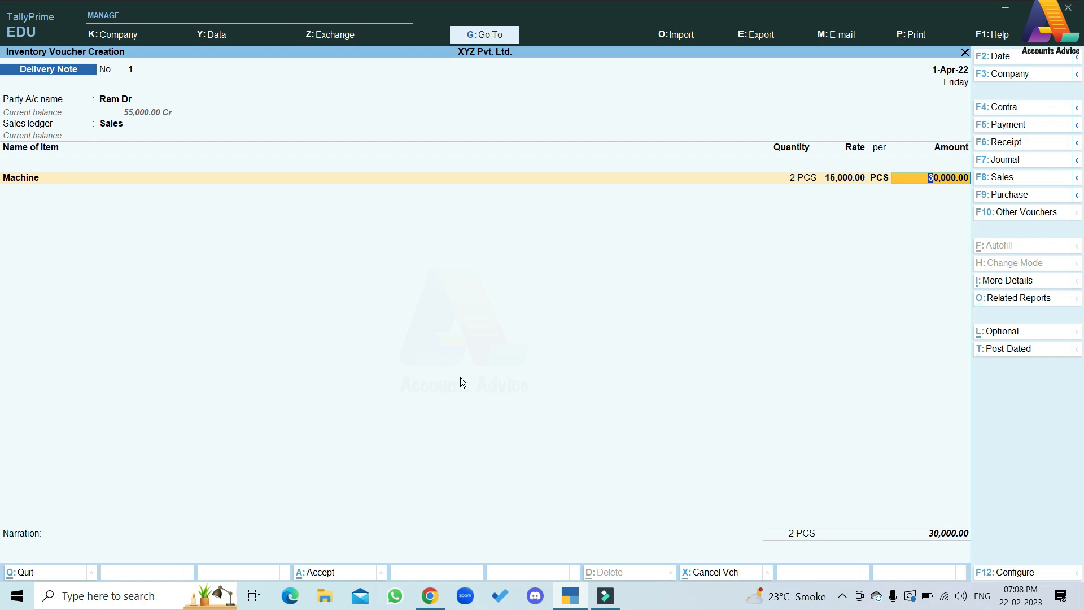
{"action": "key", "text": "Return"}
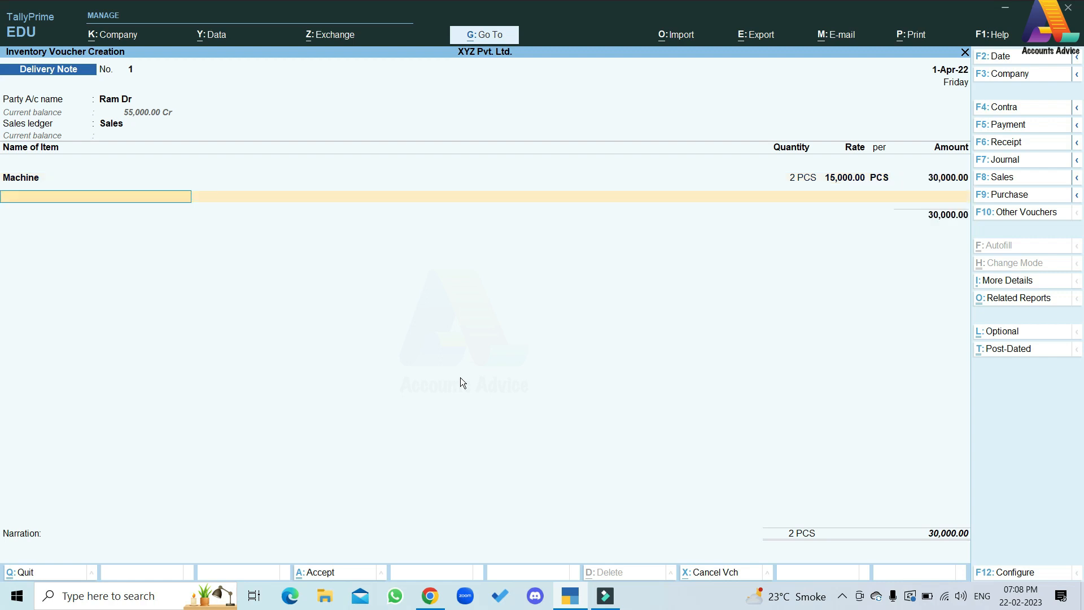
{"action": "key", "text": "Return"}
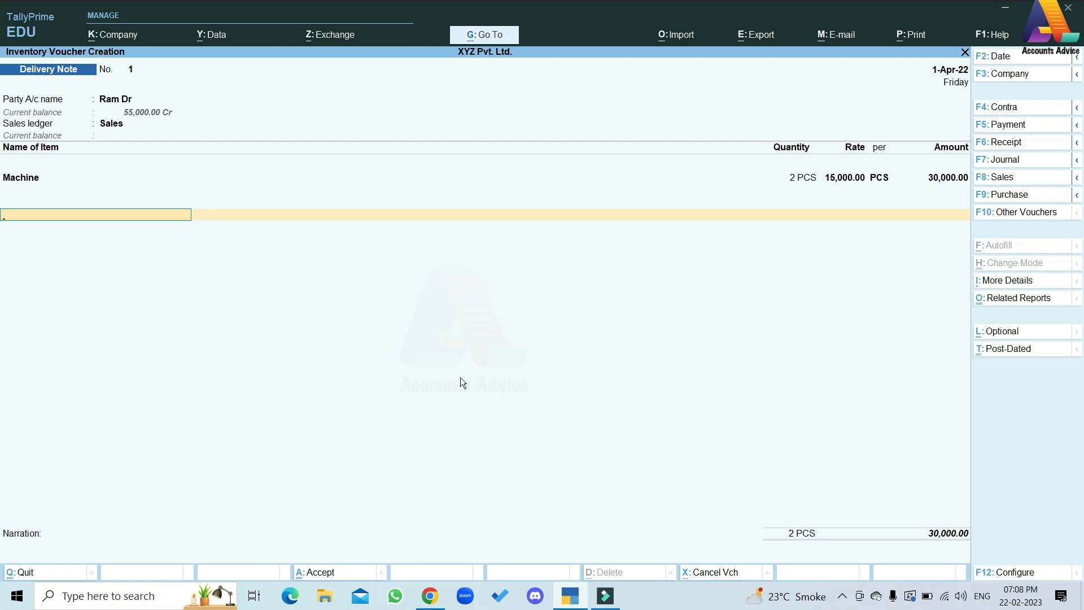
Preview the delivery note's printout, enlarge it to review the item and GST columns, and close the preview
{"action": "key", "text": "ctrl+p"}
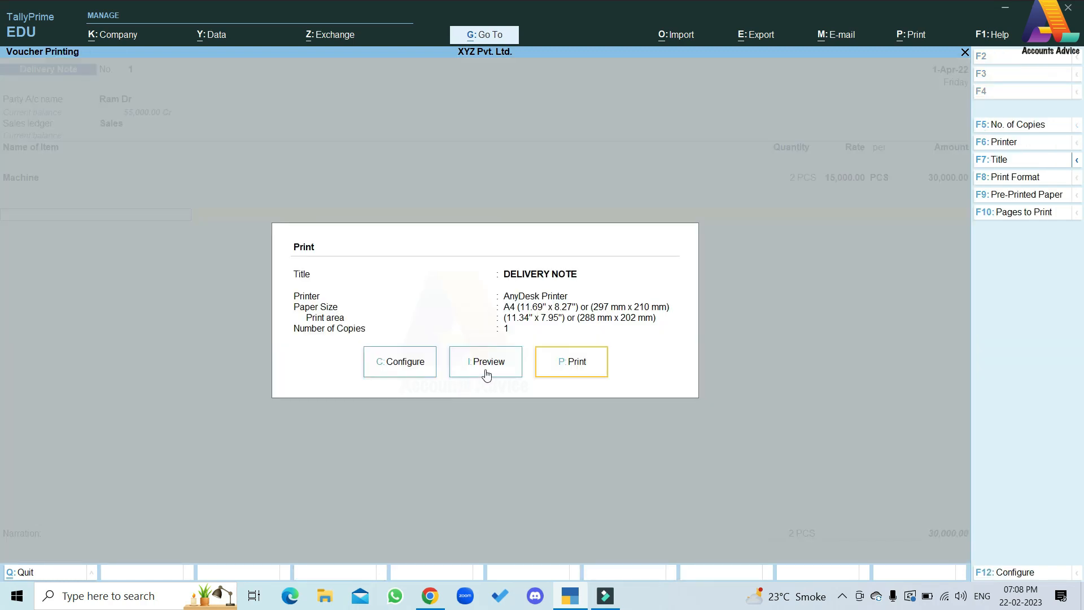
{"action": "left_click", "coordinate": [484, 369]}
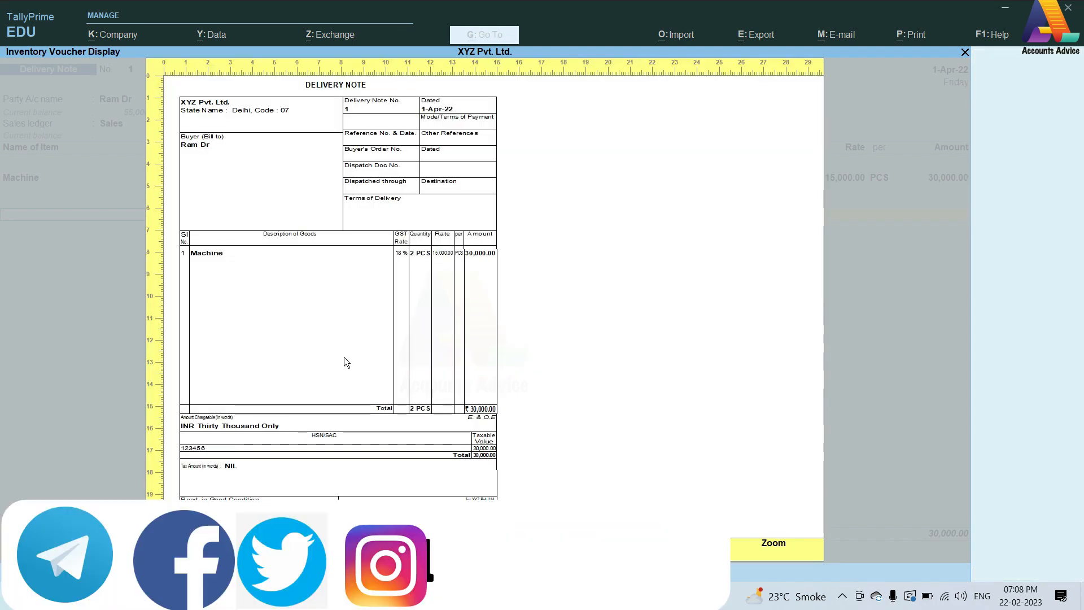
{"action": "key", "text": "alt+z"}
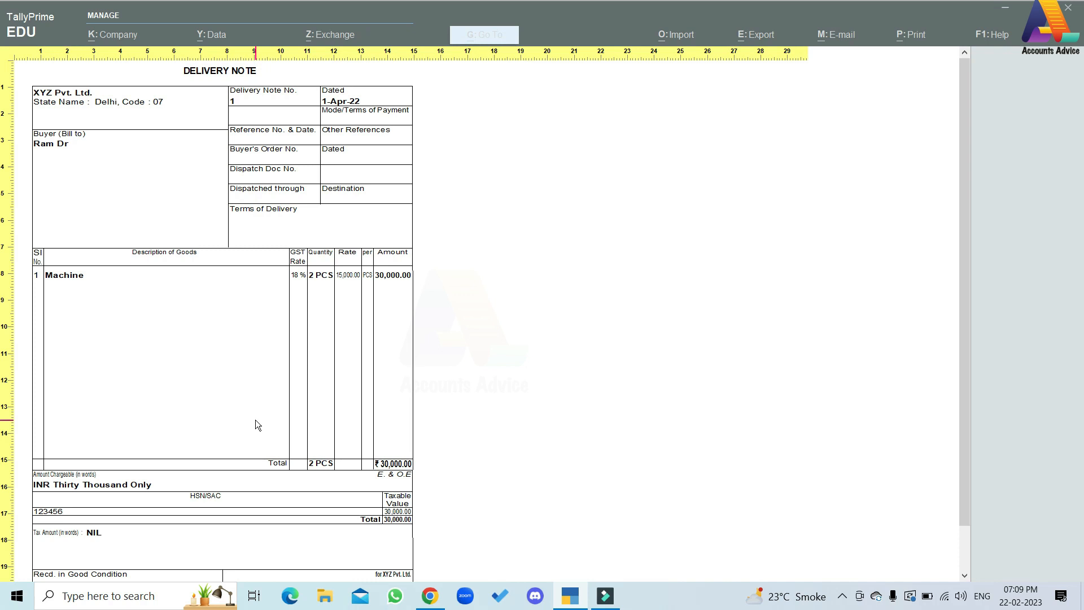
{"action": "key", "text": "Escape"}
{"action": "key", "text": "Escape"}
{"action": "key", "text": "Escape"}
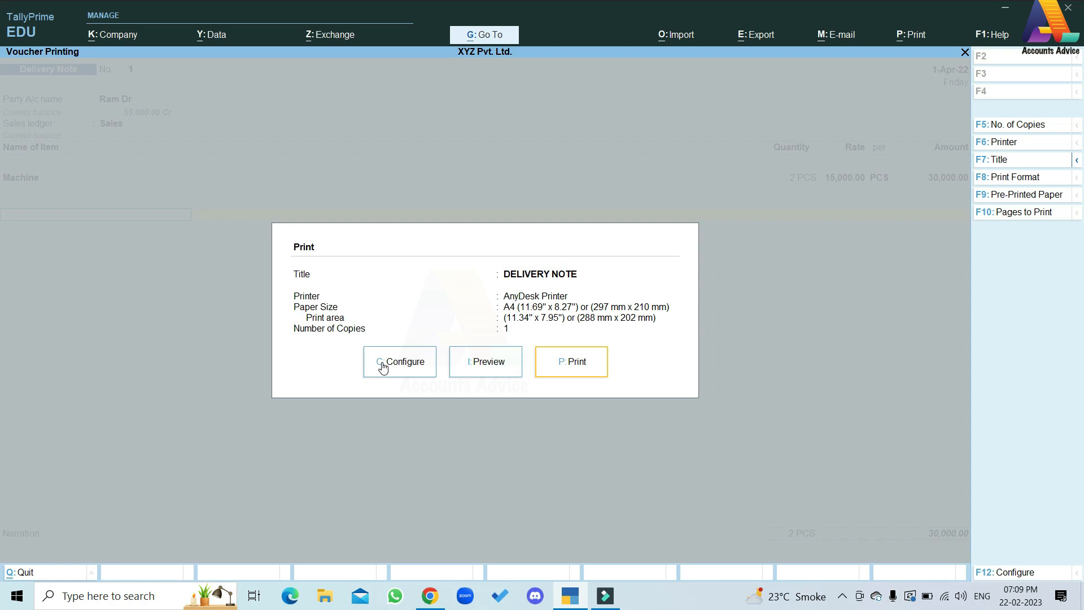
Set Show HSN/SAC to Yes in the delivery note's print configuration and accept the change
{"action": "key", "text": "ctrl"}
{"action": "key", "text": "ctrl+p"}
{"action": "left_click", "coordinate": [418, 370]}
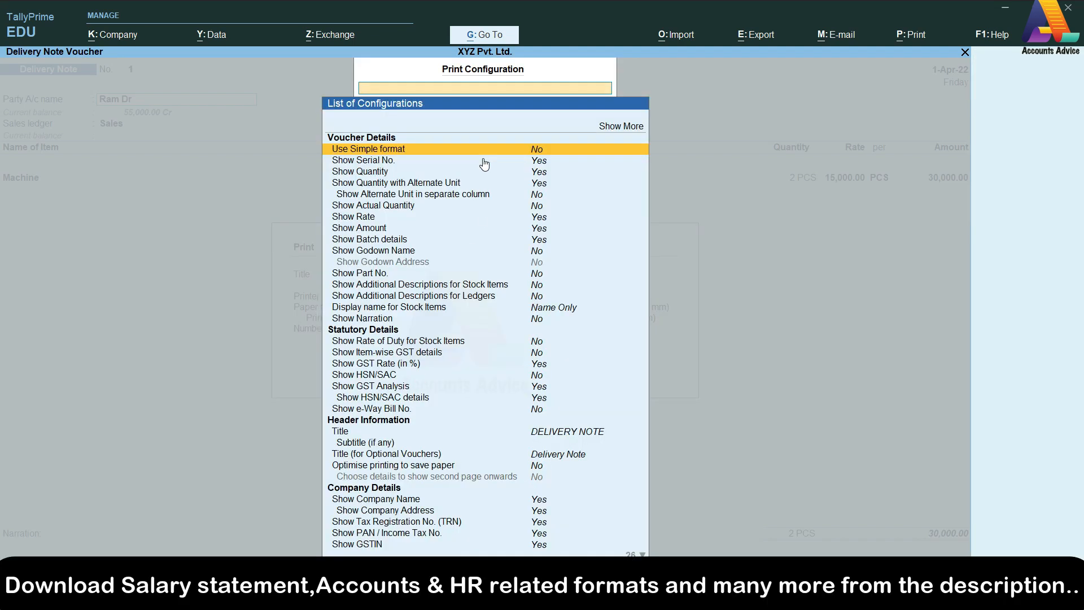
{"action": "key", "text": "Up"}
{"action": "key", "text": "Up"}
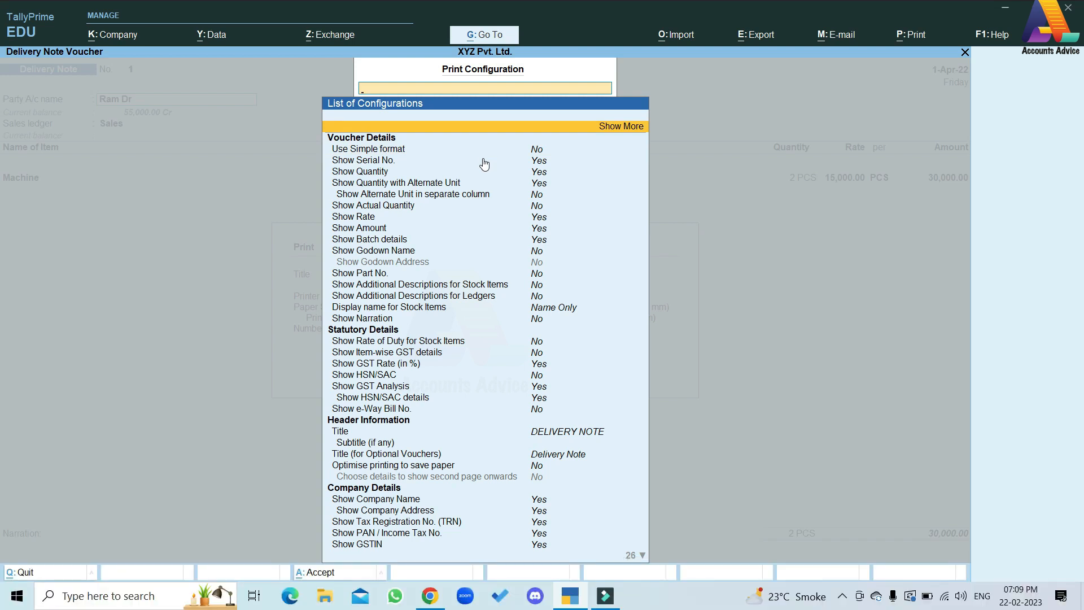
{"action": "key", "text": "Down"}
{"action": "key", "text": "Down"}
{"action": "key", "text": "Down"}
{"action": "key", "text": "Down"}
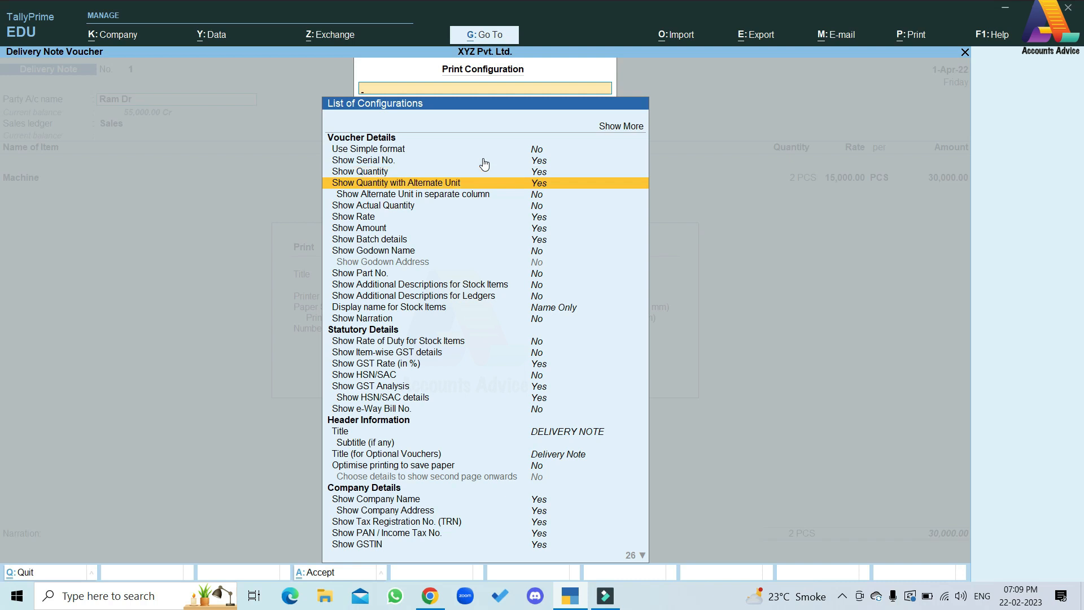
{"action": "key", "text": "Down"}
{"action": "key", "text": "Down"}
{"action": "key", "text": "Down"}
{"action": "key", "text": "Down"}
{"action": "key", "text": "Down"}
{"action": "key", "text": "Down"}
{"action": "key", "text": "Down"}
{"action": "key", "text": "Down"}
{"action": "key", "text": "Down"}
{"action": "key", "text": "Down"}
{"action": "key", "text": "Down"}
{"action": "key", "text": "Down"}
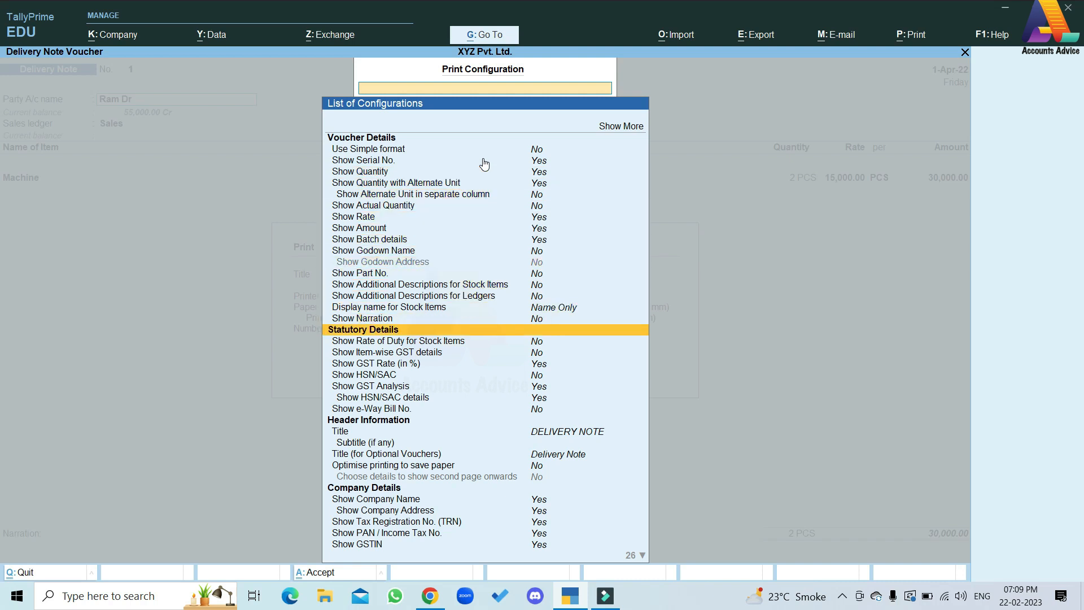
{"action": "key", "text": "Down"}
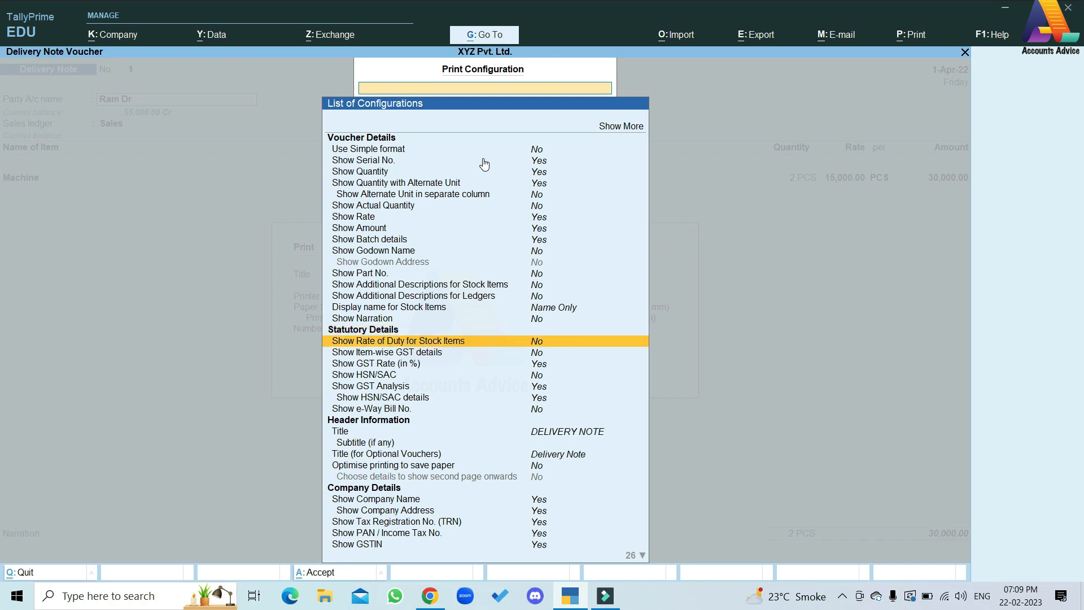
{"action": "key", "text": "Down"}
{"action": "key", "text": "Down"}
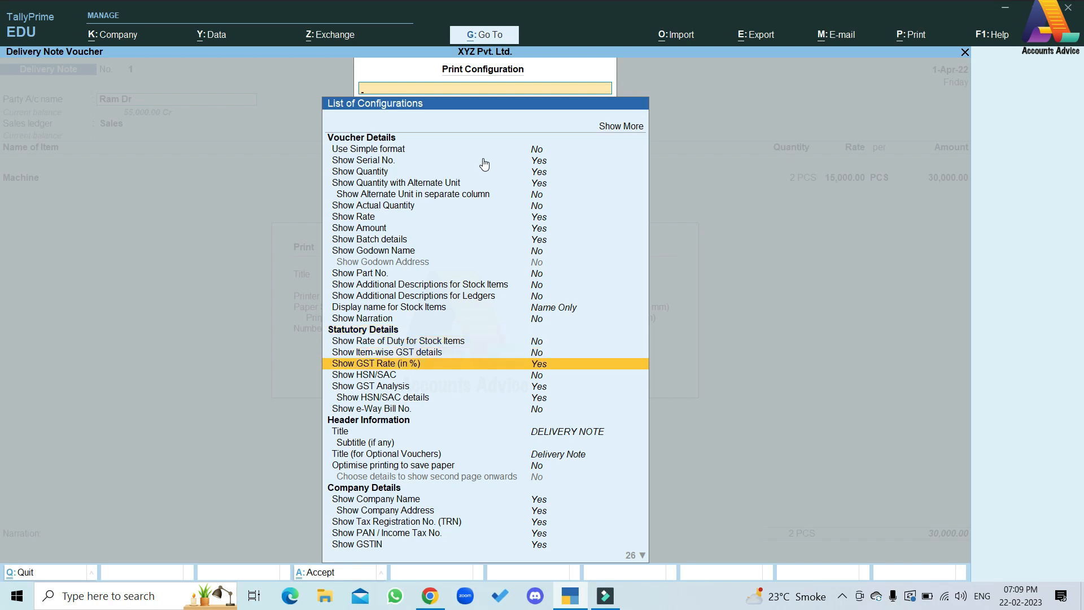
{"action": "key", "text": "Down"}
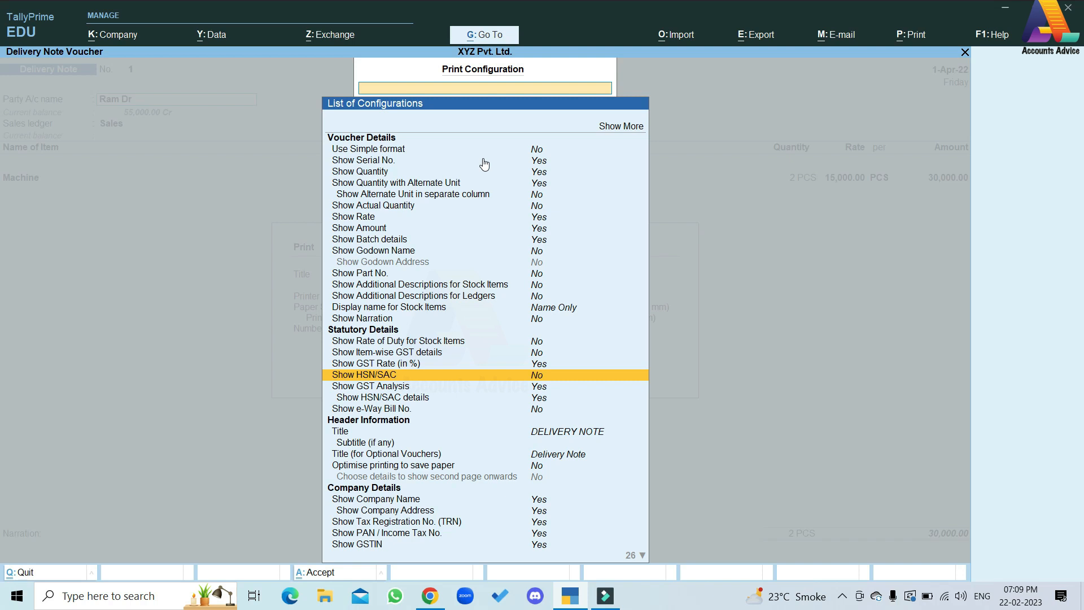
{"action": "left_click", "coordinate": [539, 378]}
{"action": "left_click", "coordinate": [538, 379]}
{"action": "left_click", "coordinate": [539, 379]}
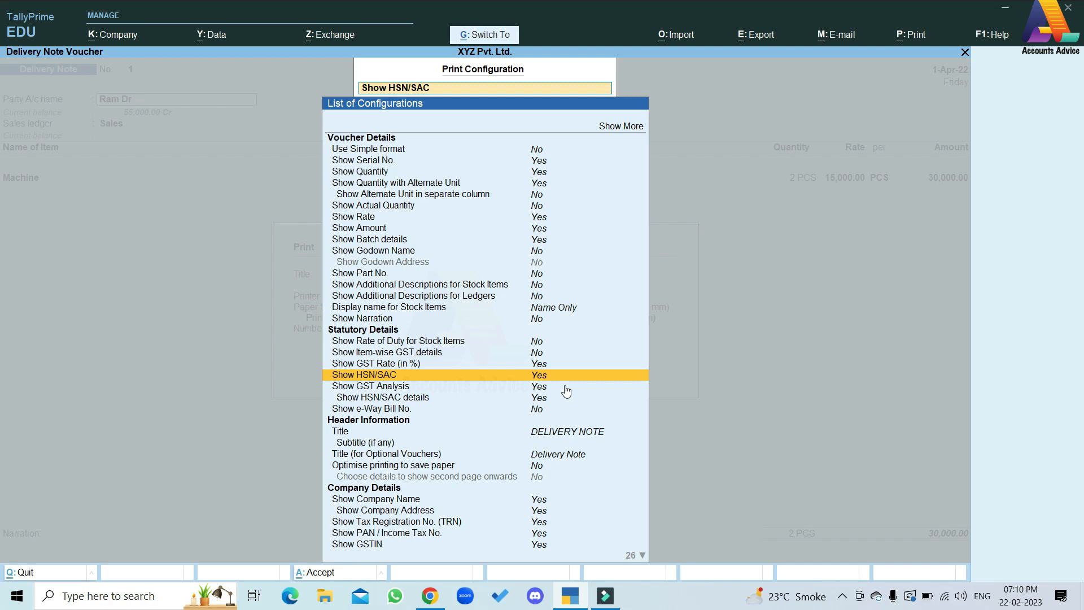
{"action": "key", "text": "ctrl+a"}
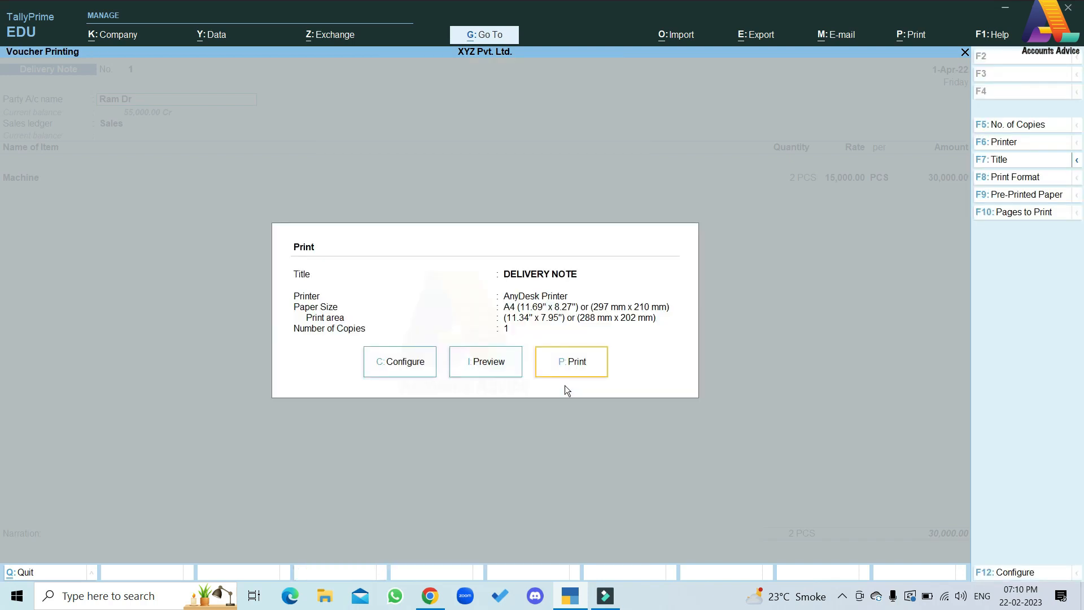
Preview the reconfigured delivery note enlarged to check its HSN/SAC column, and return to the voucher
{"action": "left_click", "coordinate": [504, 369]}
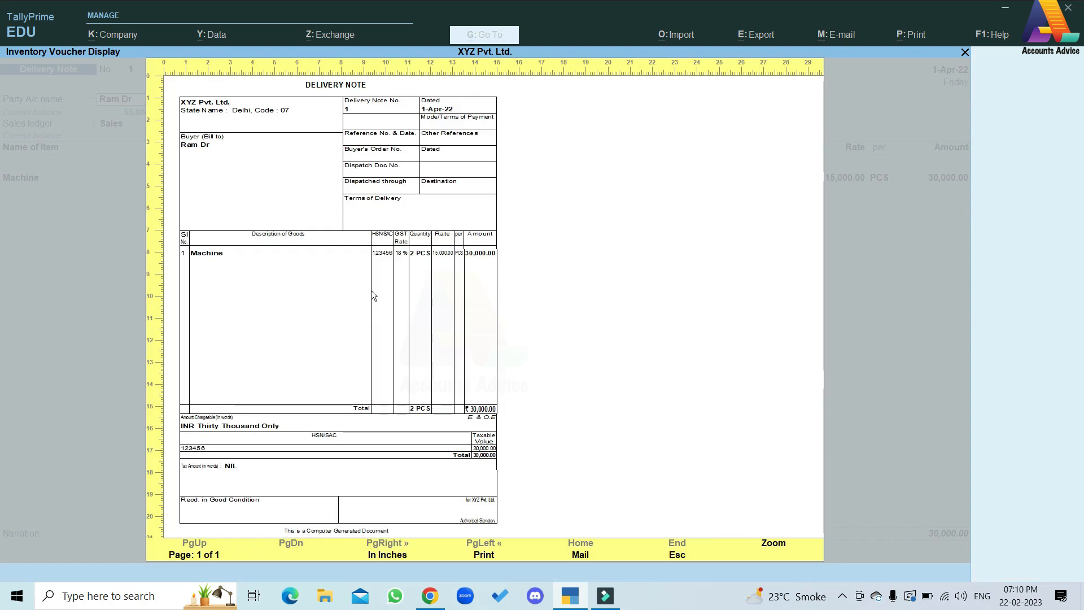
{"action": "key", "text": "alt+z"}
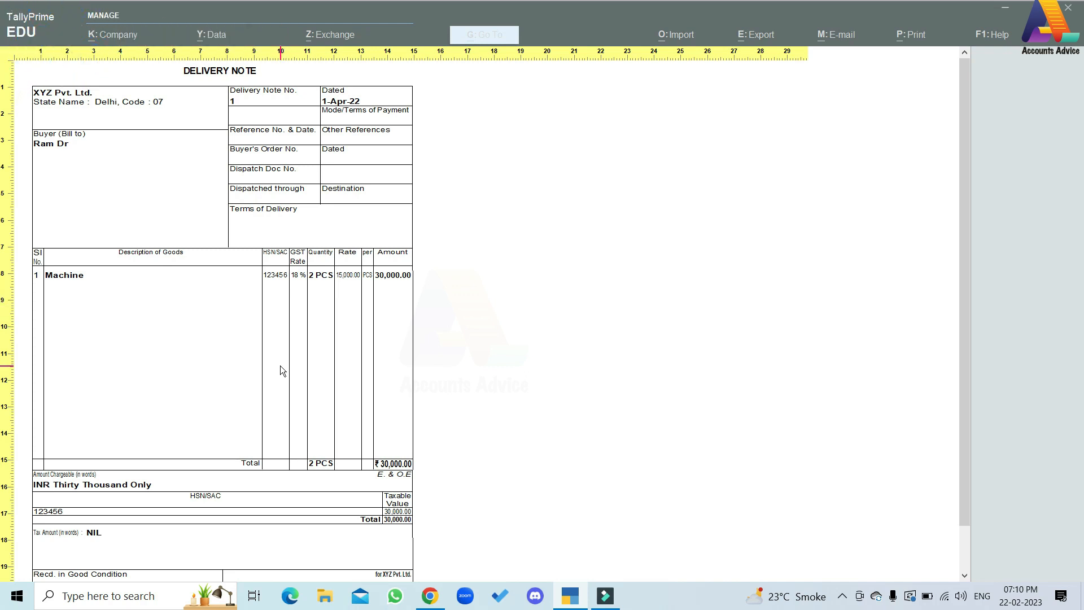
{"action": "key", "text": "alt+z"}
{"action": "key", "text": "Escape"}
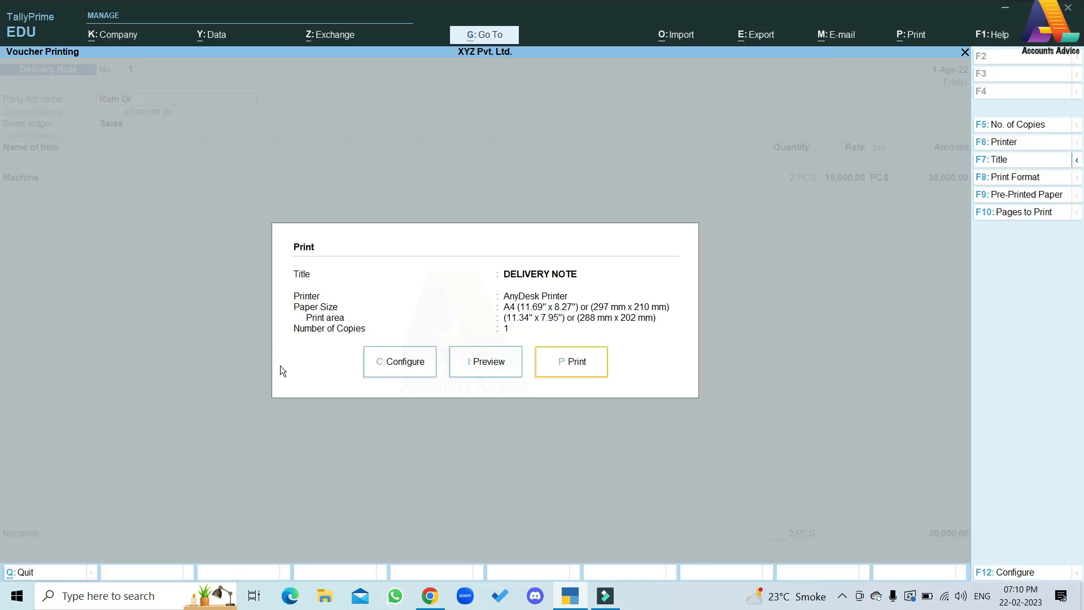
{"action": "key", "text": "Escape"}
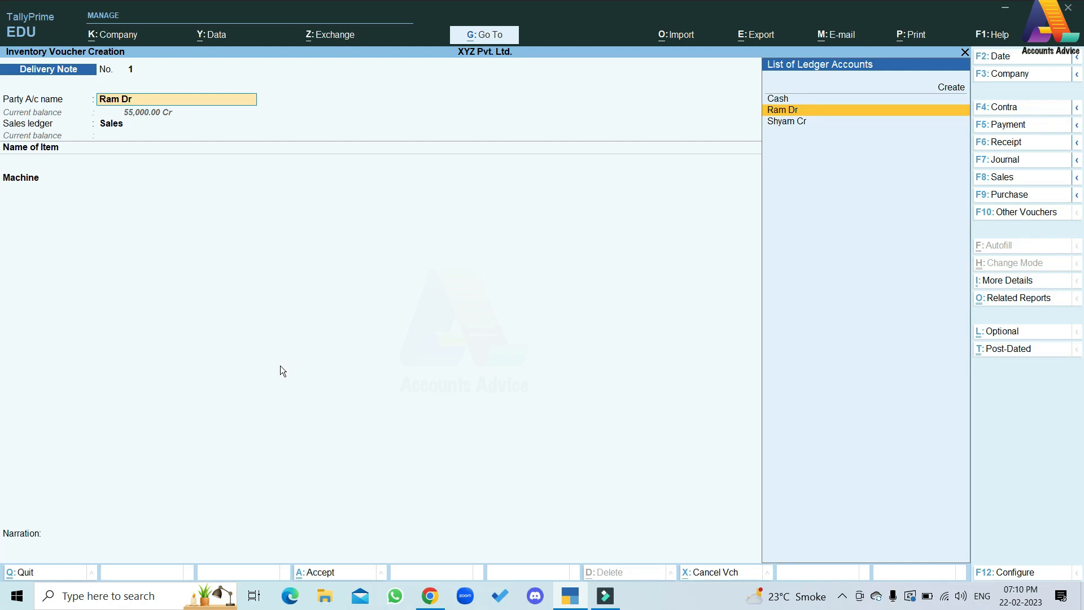
Save the delivery note voucher and return to the Gateway of Tally
{"action": "key", "text": "ctrl+a"}
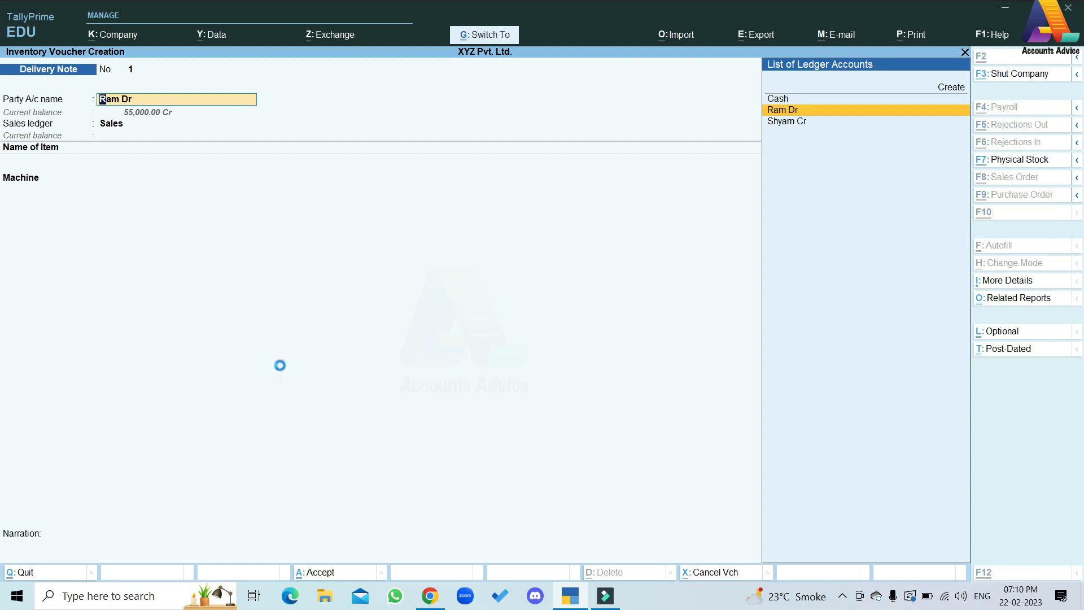
{"action": "key", "text": "Escape"}
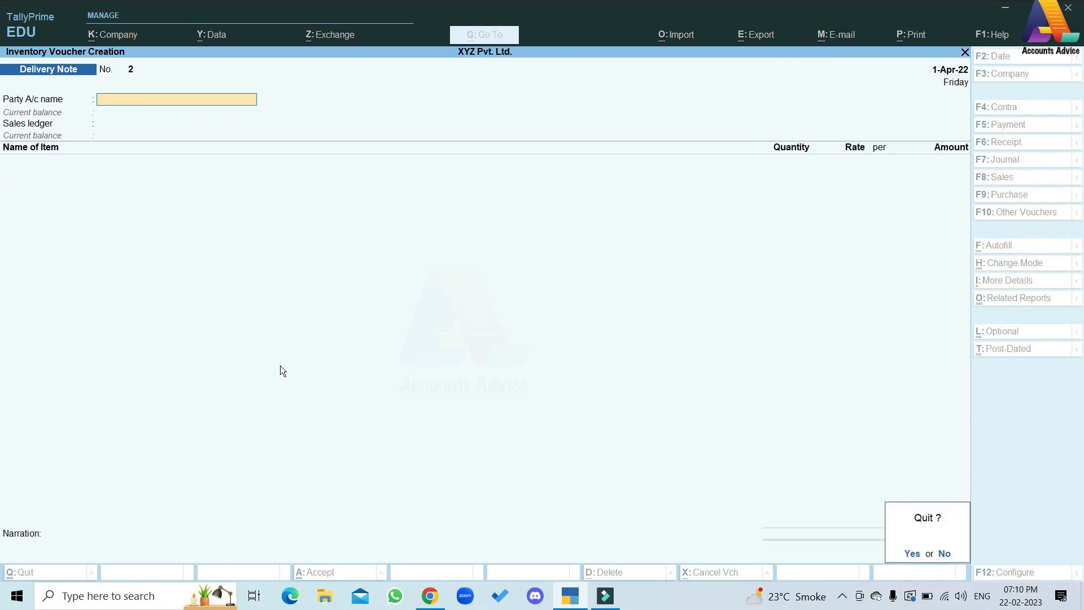
{"action": "key", "text": "Return"}
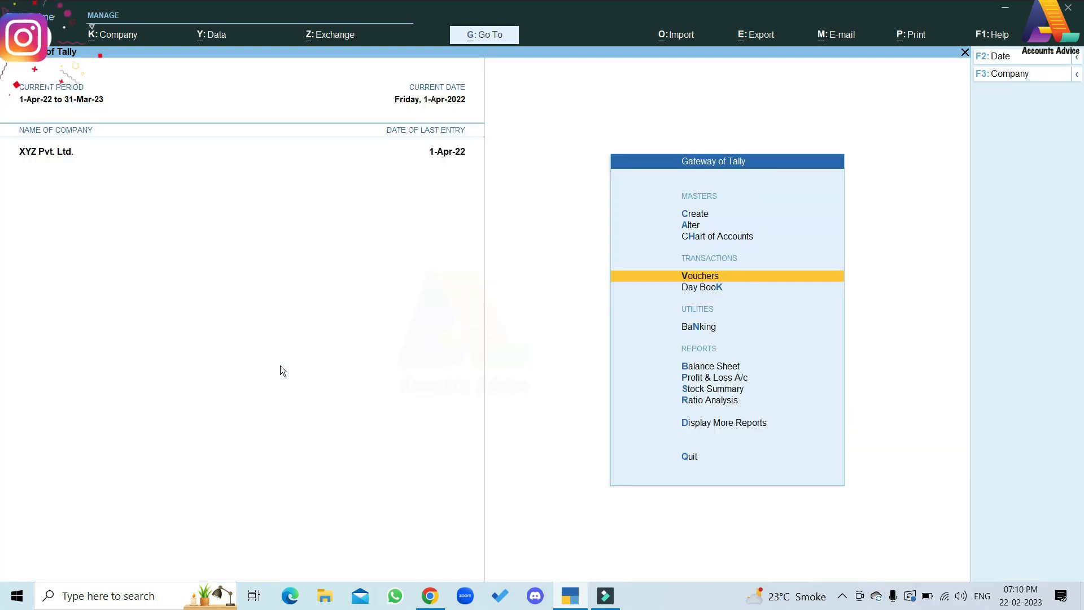